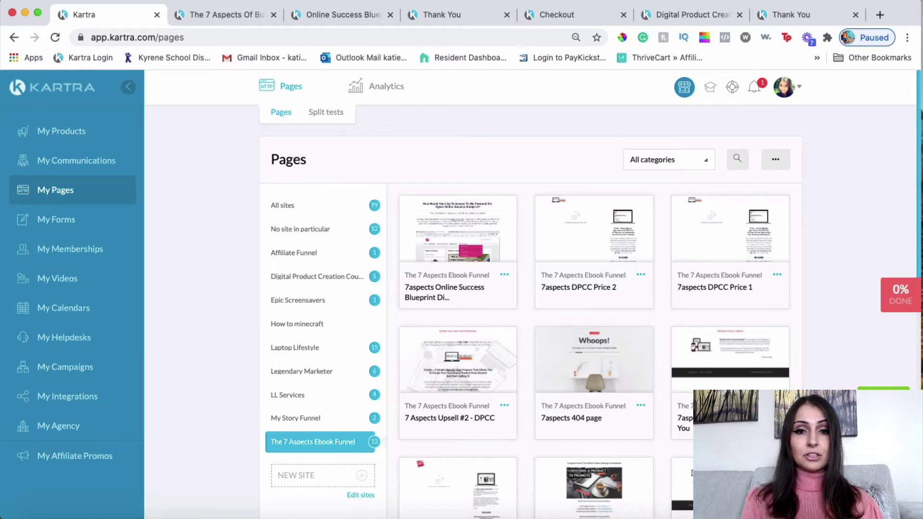
# Review the 7 Aspects ebook landing page and open its free ebook sign-up form.
pyautogui.moveTo(715, 355)
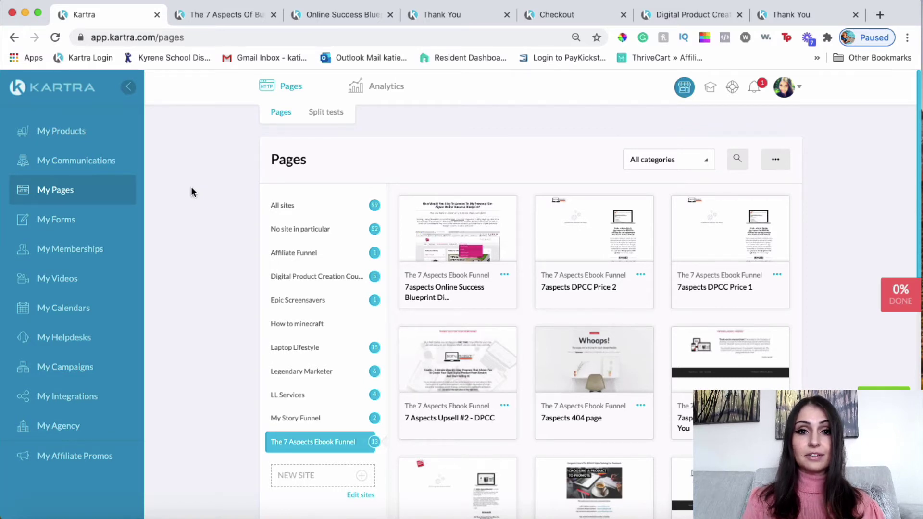
pyautogui.click(228, 16)
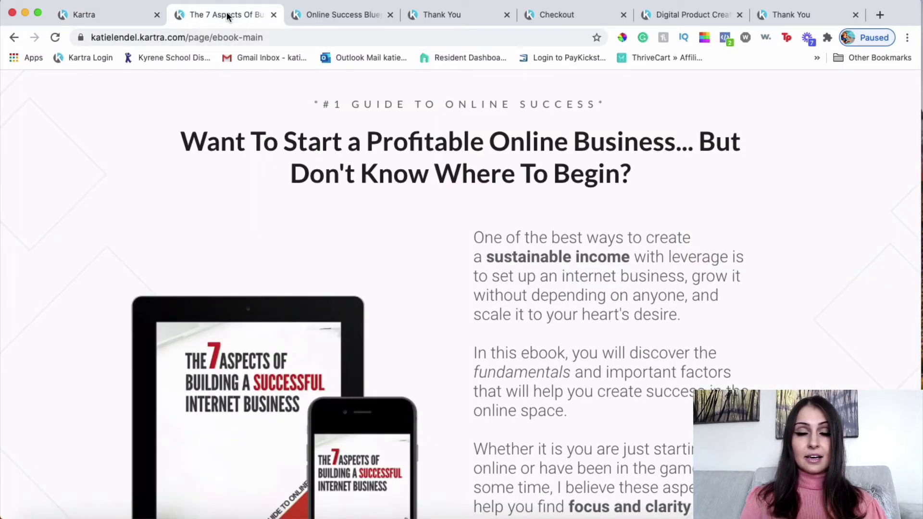
pyautogui.scroll(-5, 514, 249)
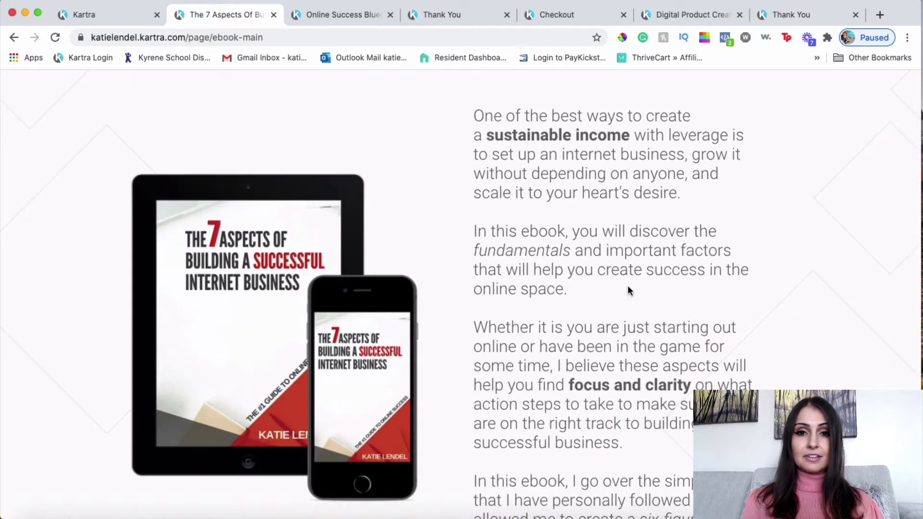
pyautogui.scroll(-2, 628, 287)
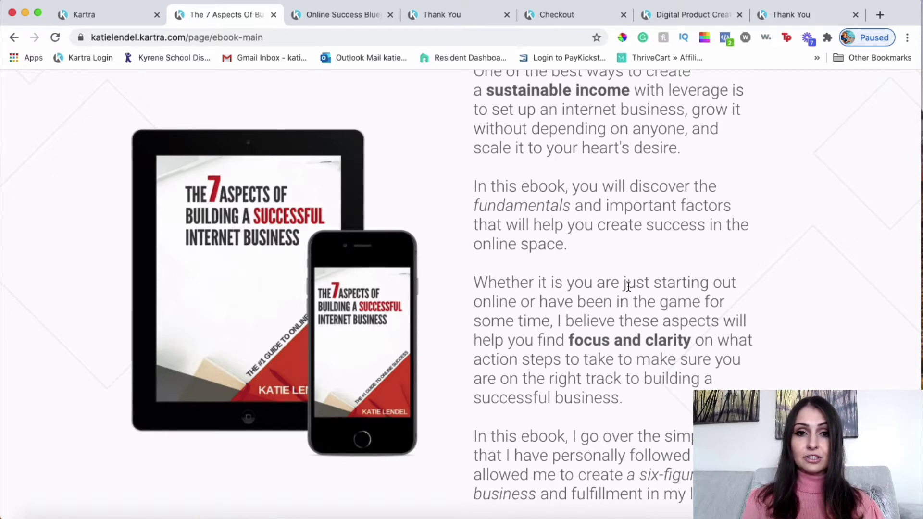
pyautogui.scroll(5, 629, 287)
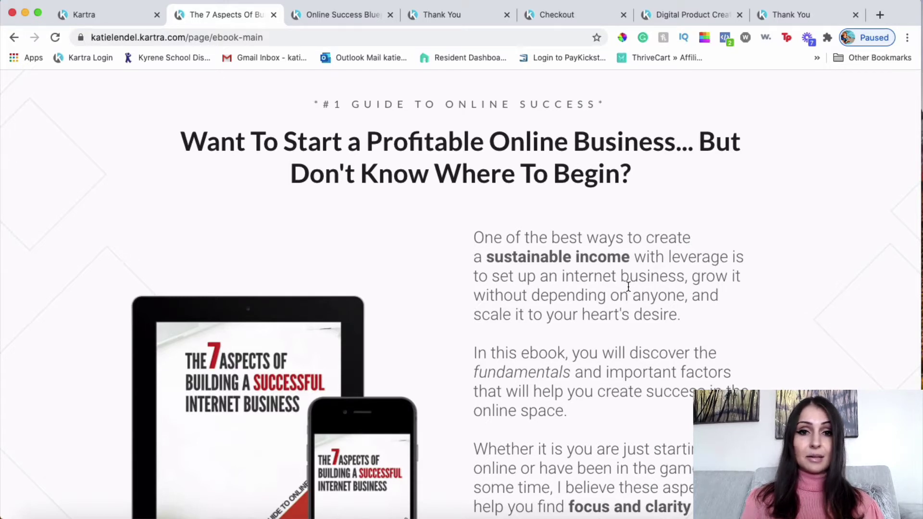
pyautogui.scroll(-5, 629, 287)
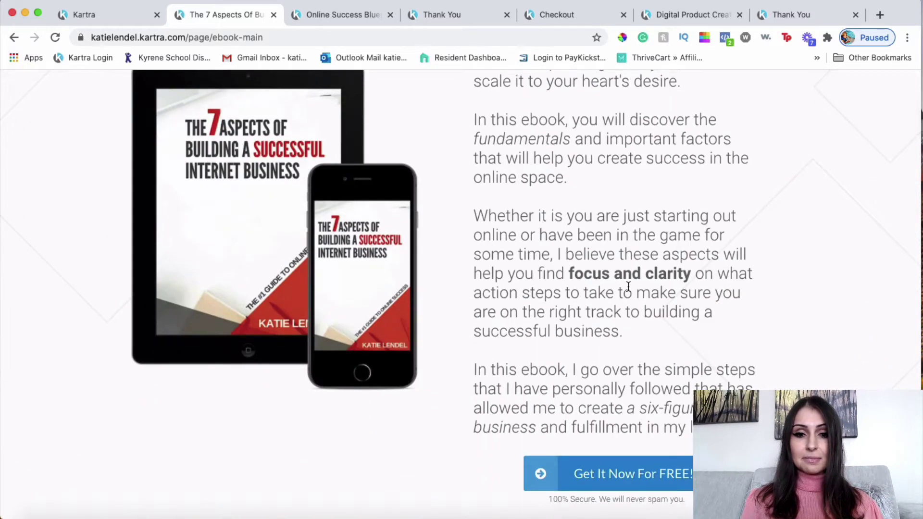
pyautogui.scroll(-2, 628, 287)
pyautogui.scroll(-4, 628, 286)
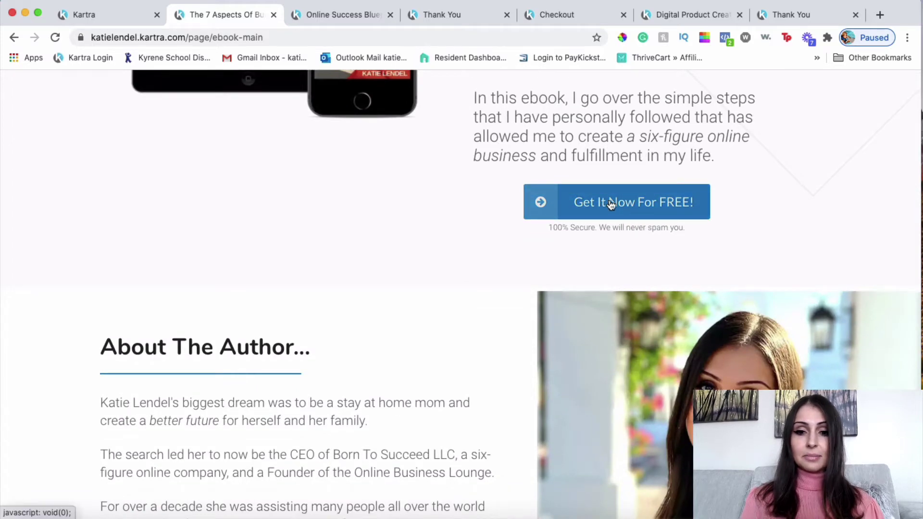
pyautogui.click(612, 205)
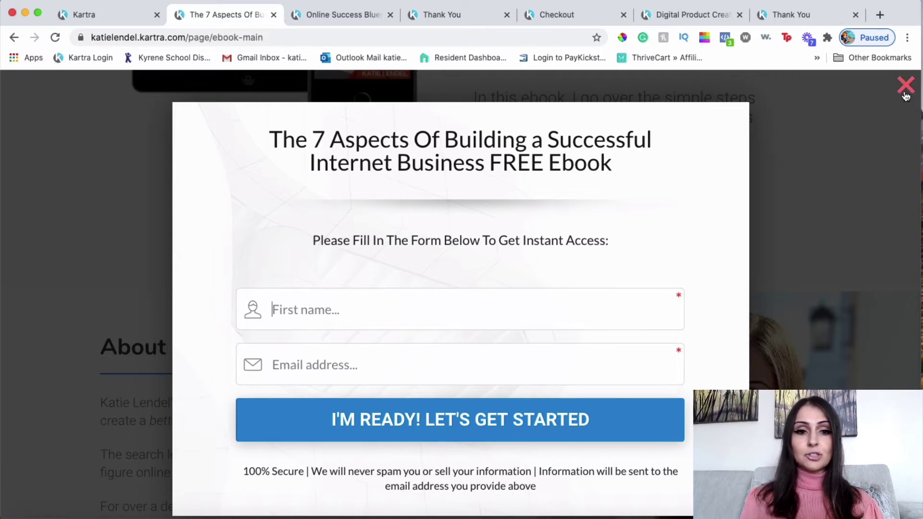
# Examine the Online Success Blueprint offer page's thank-you message, course introduction and main purchase option.
pyautogui.click(361, 13)
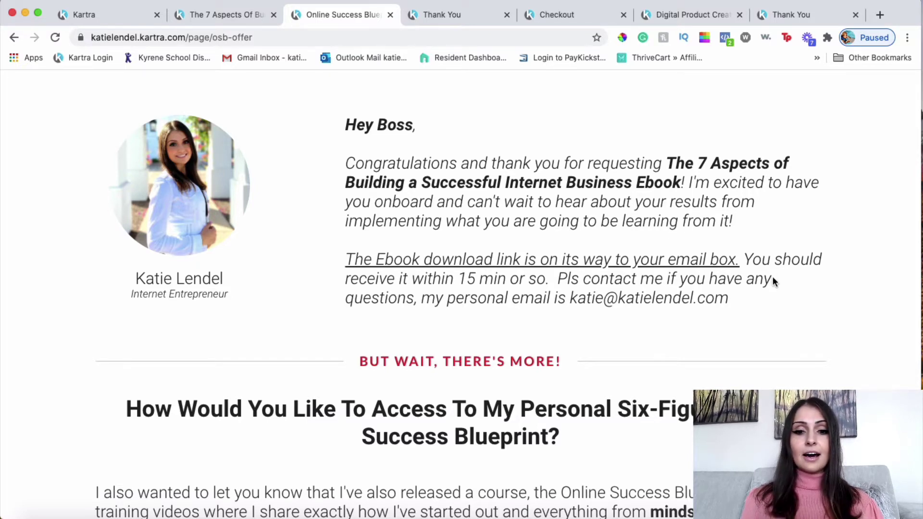
pyautogui.scroll(-2, 773, 278)
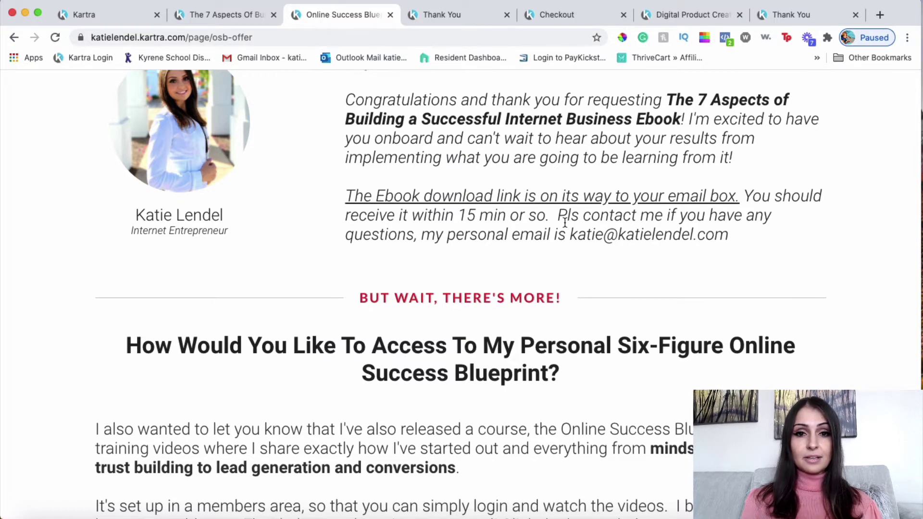
pyautogui.scroll(-5, 710, 232)
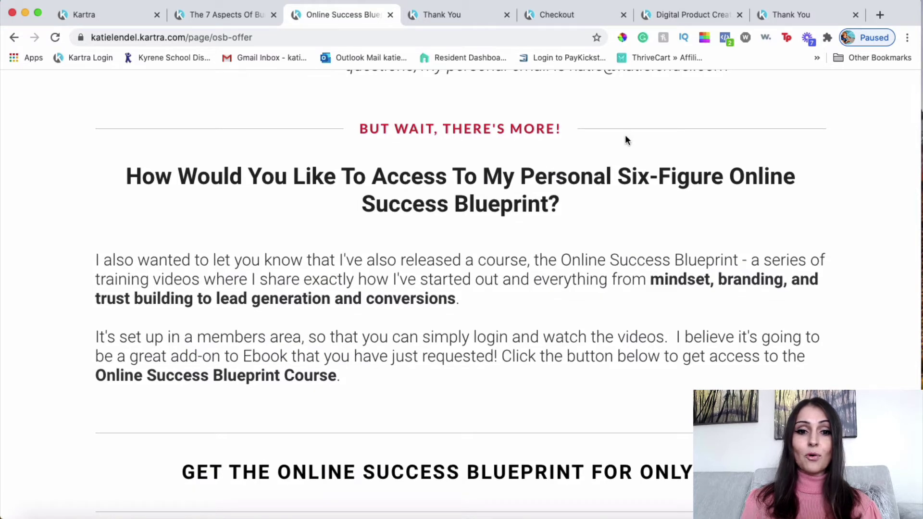
pyautogui.scroll(-3, 181, 196)
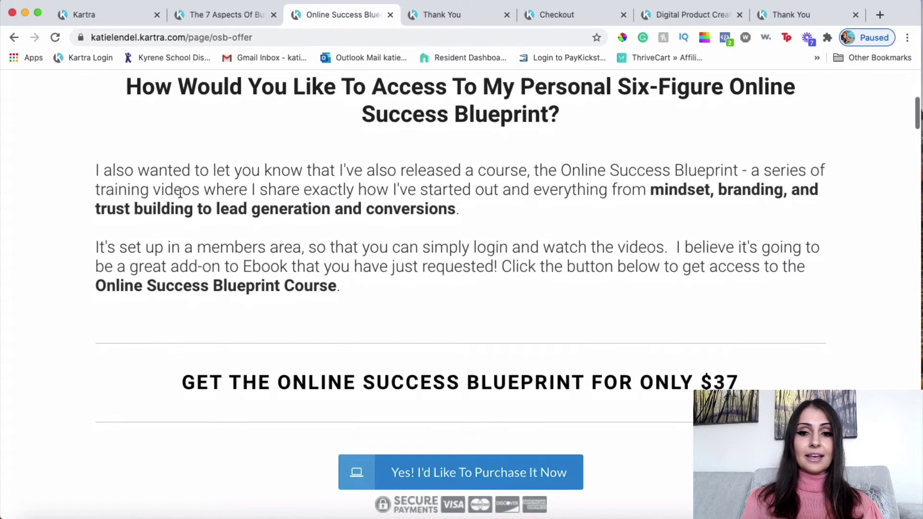
pyautogui.scroll(-2, 181, 193)
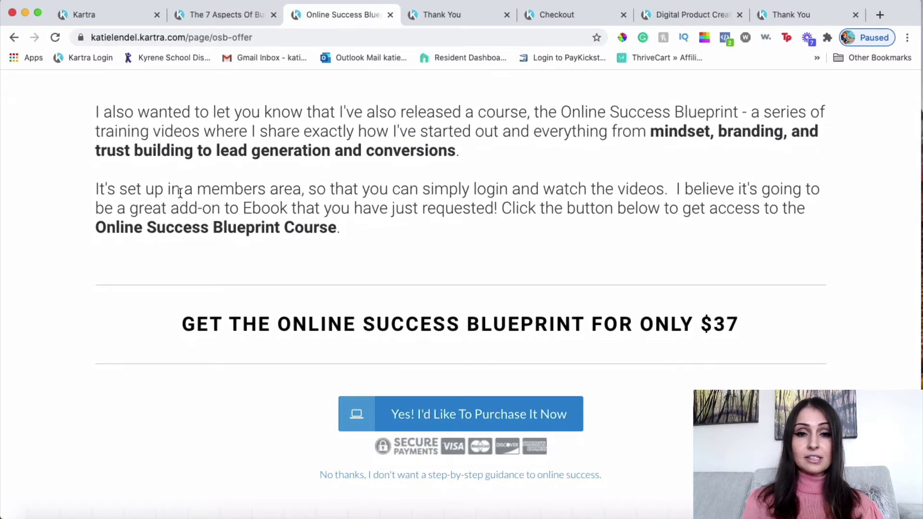
pyautogui.scroll(2, 180, 193)
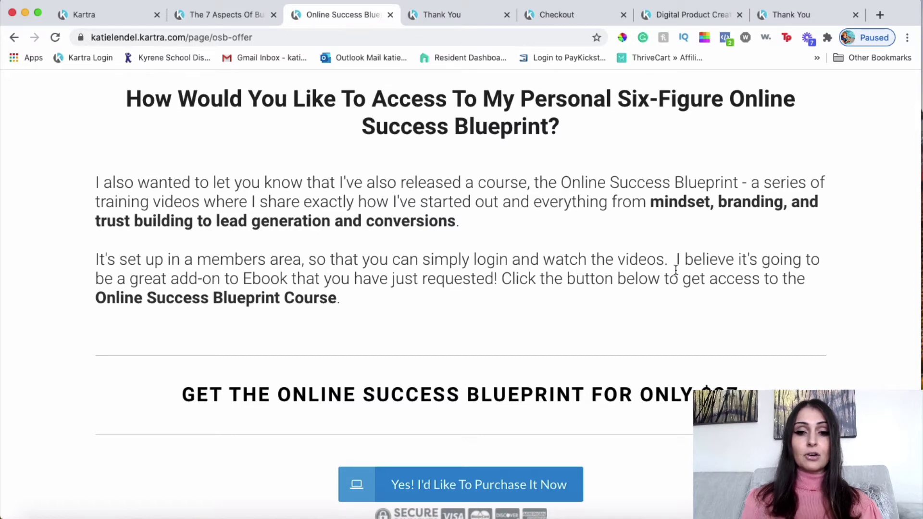
pyautogui.scroll(-1, 675, 270)
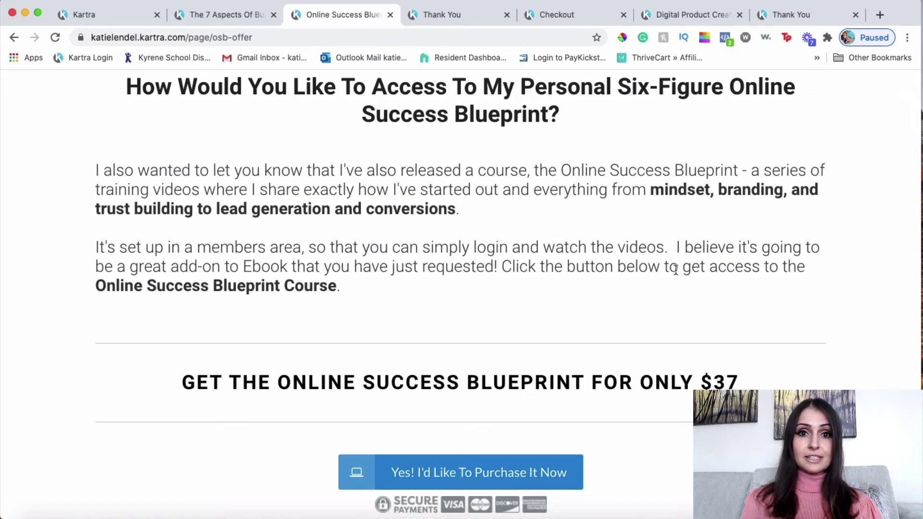
pyautogui.scroll(-4, 675, 271)
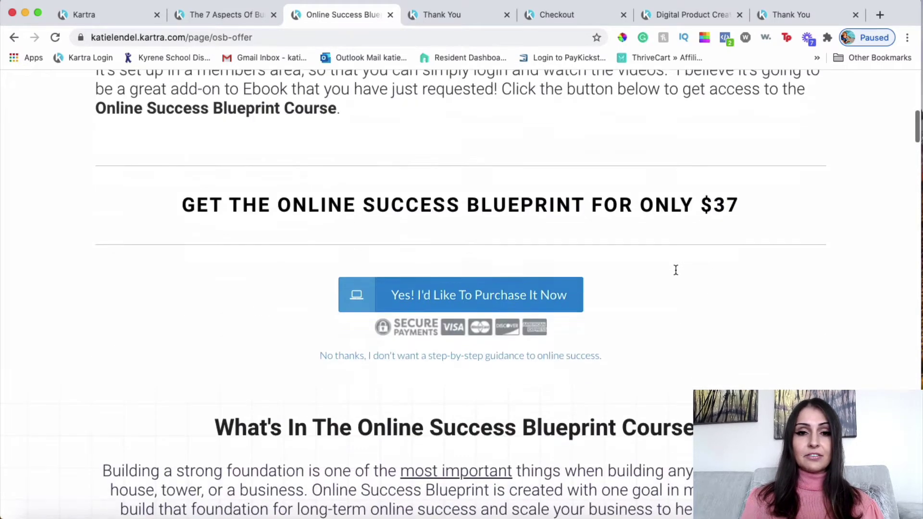
pyautogui.scroll(-2, 676, 272)
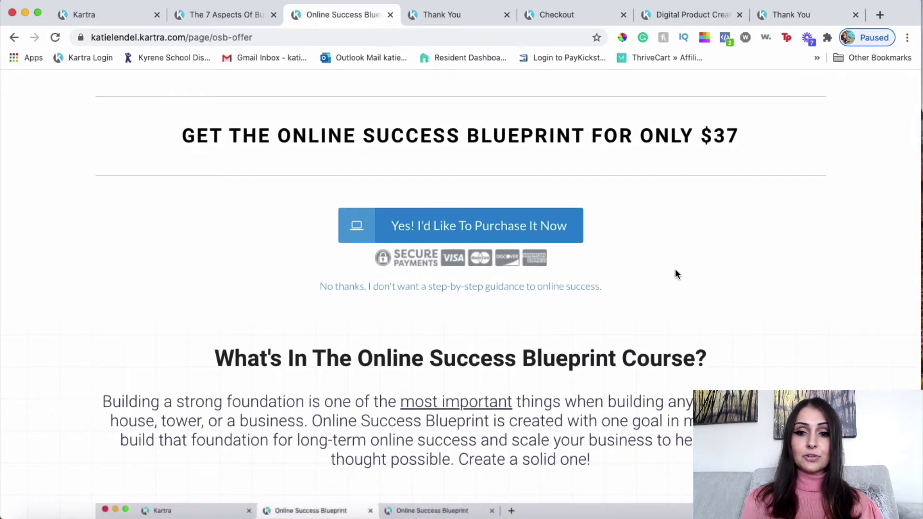
# Look through the offer page's course contents, testimonials, unique benefits and bonuses, and return to its opening message.
pyautogui.scroll(-10, 676, 274)
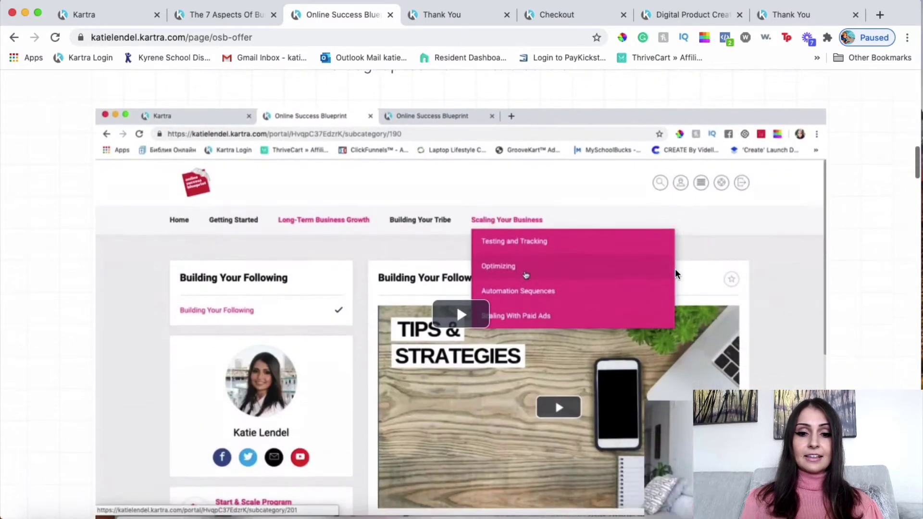
pyautogui.scroll(-7, 678, 275)
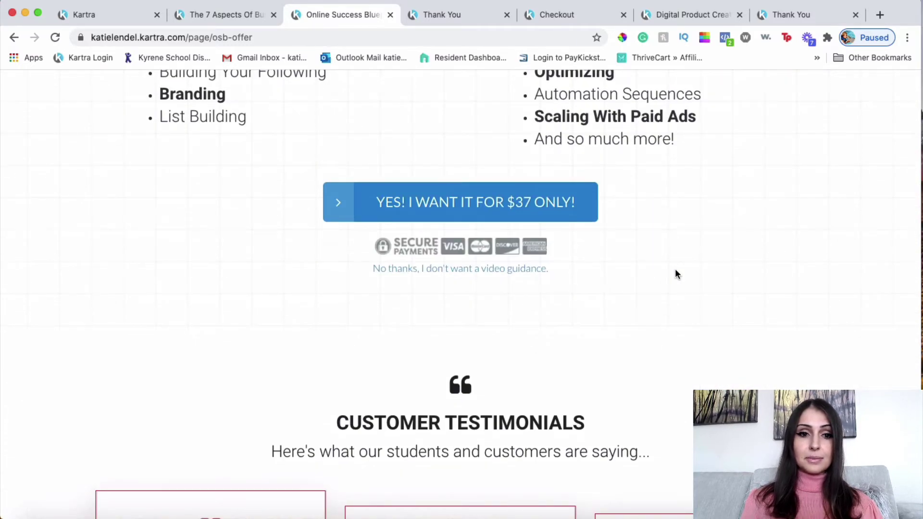
pyautogui.scroll(-15, 676, 273)
pyautogui.scroll(-20, 676, 269)
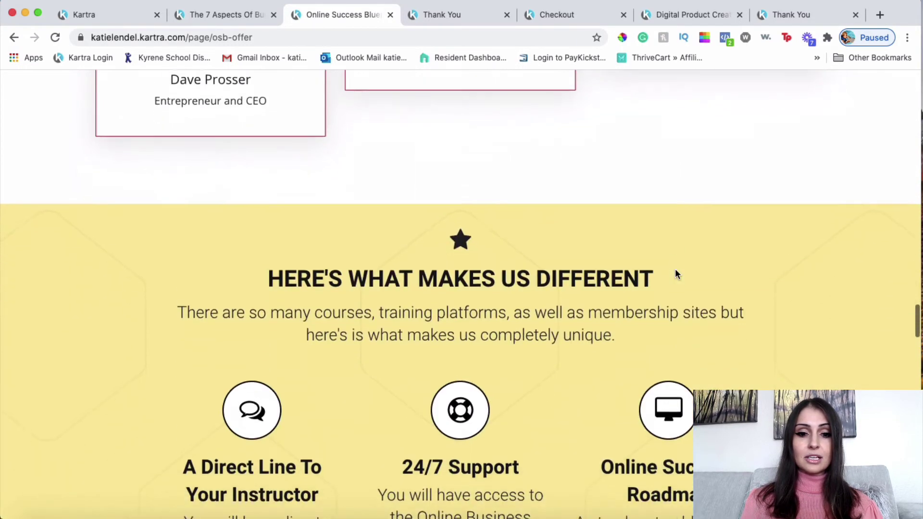
pyautogui.scroll(-10, 740, 322)
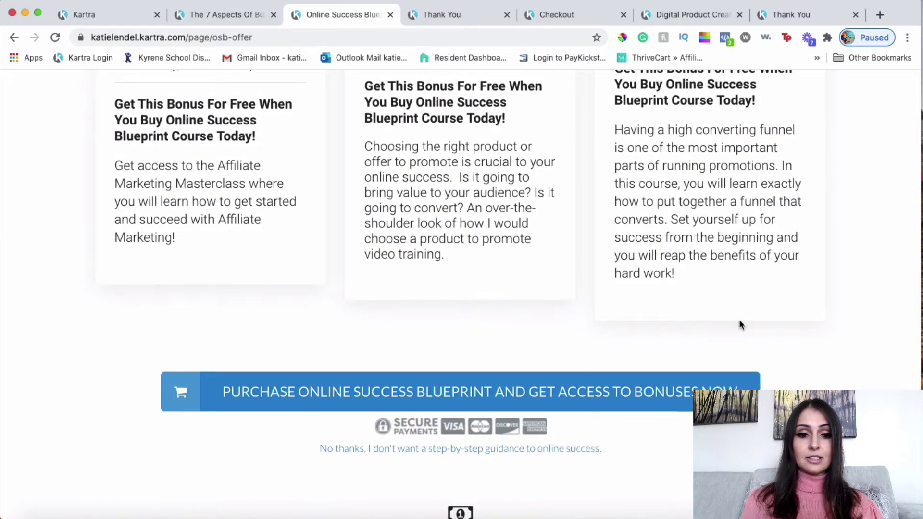
pyautogui.scroll(20, 740, 323)
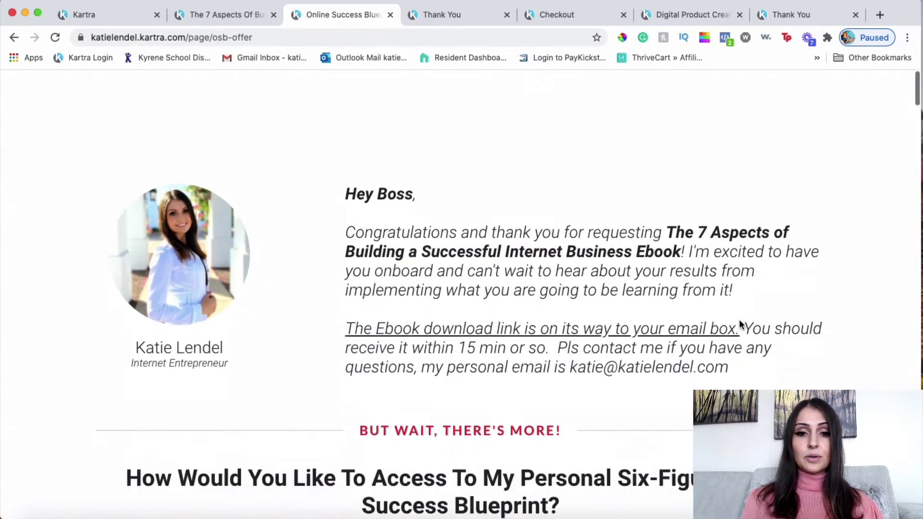
# View the Online Success Blueprint checkout page and return to the offer page's purchase and decline options.
pyautogui.scroll(-2, 740, 324)
pyautogui.scroll(-4, 731, 288)
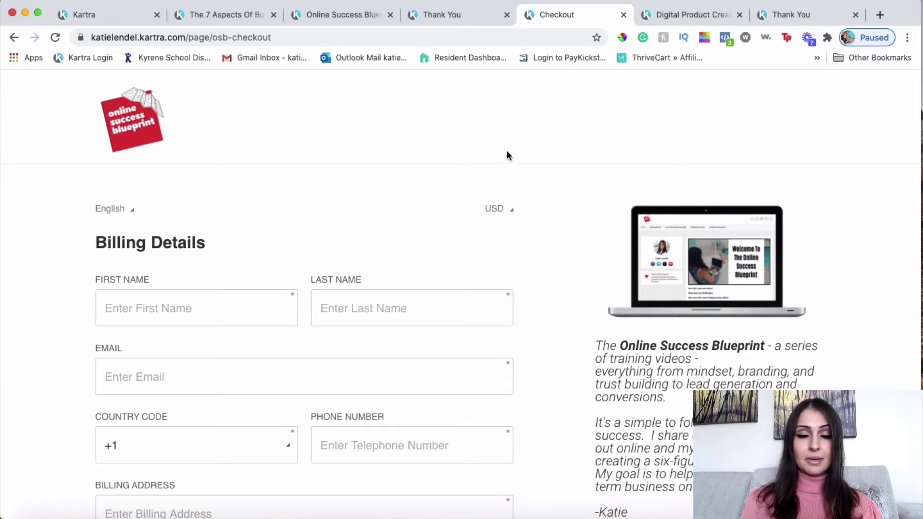
pyautogui.click(335, 16)
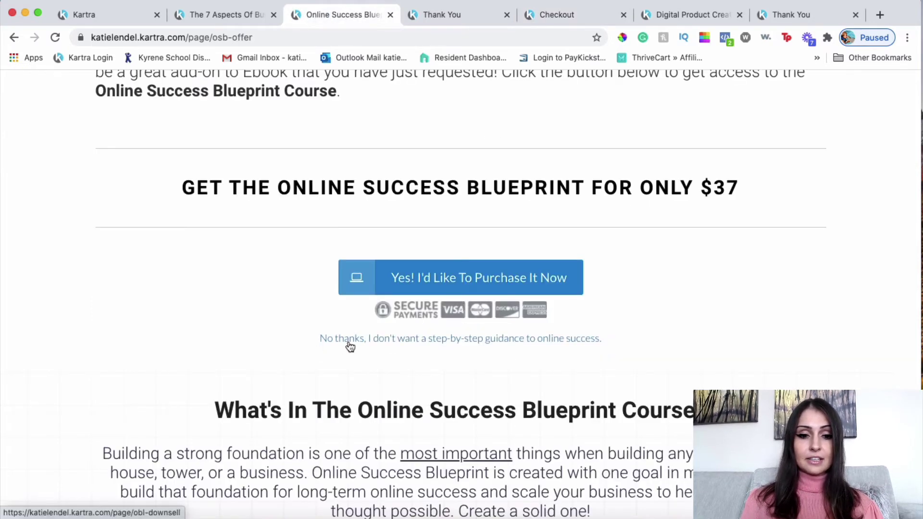
# Review the $27 Online Success Blueprint downsell page and decline its offer to open the ebook thank-you page.
pyautogui.click(471, 14)
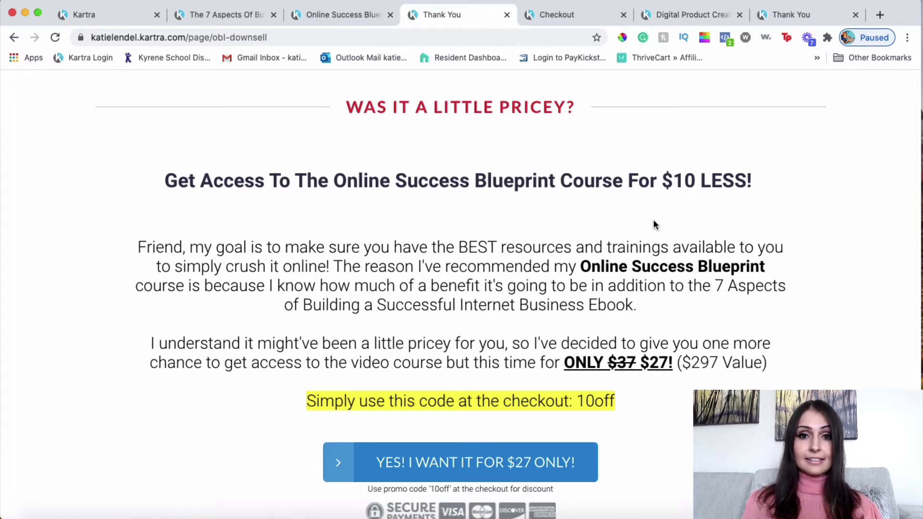
pyautogui.scroll(-1, 654, 220)
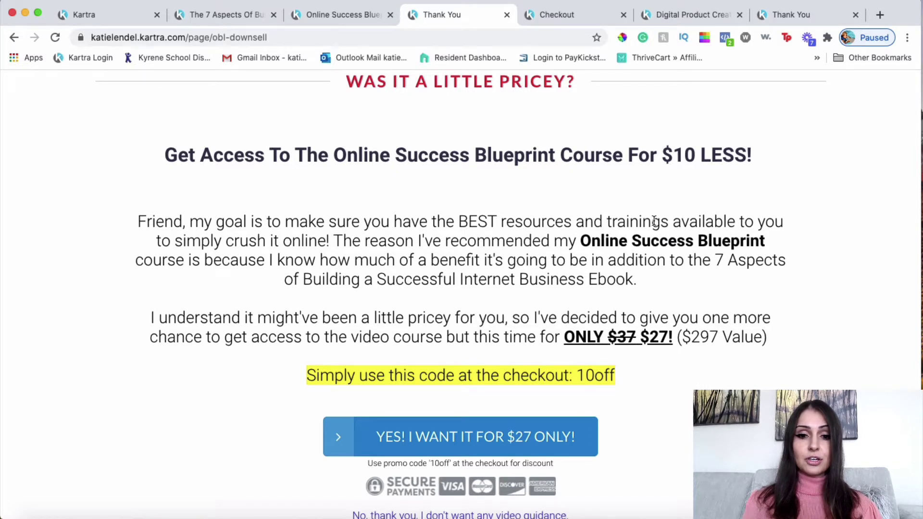
pyautogui.scroll(1, 654, 221)
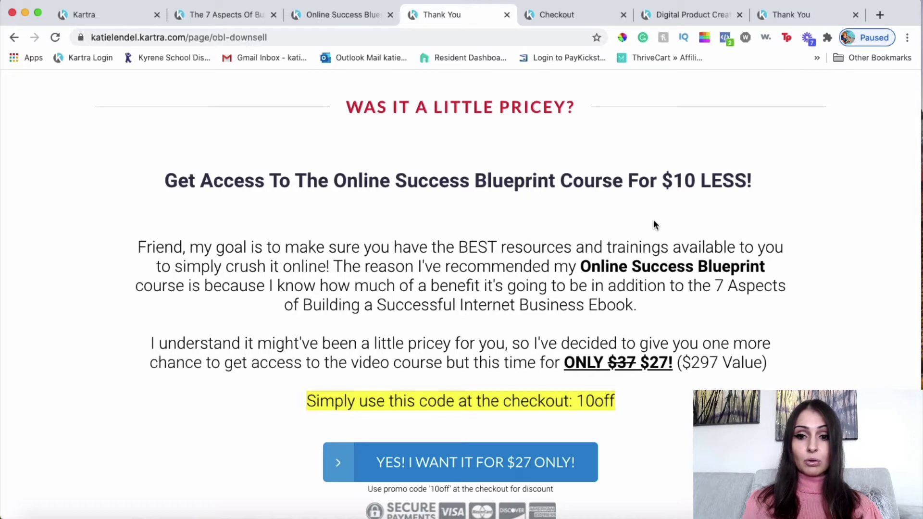
pyautogui.scroll(-3, 654, 223)
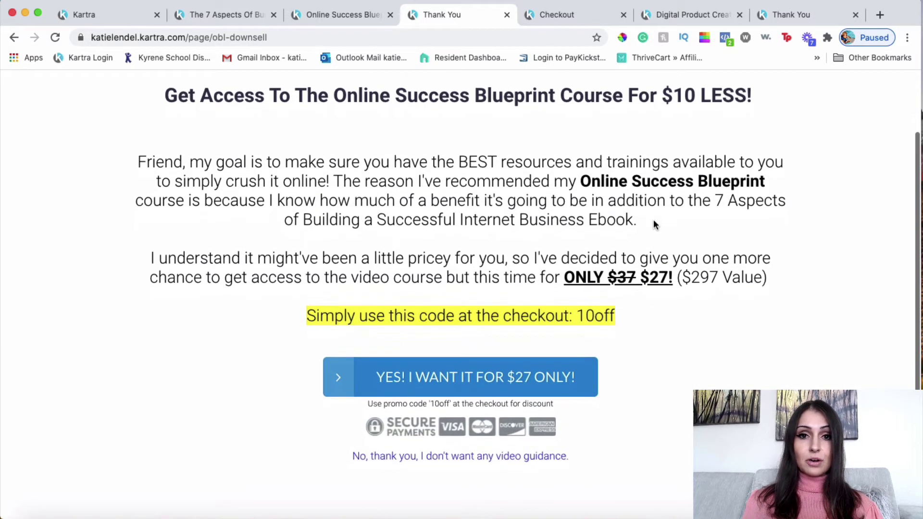
pyautogui.scroll(-2, 653, 224)
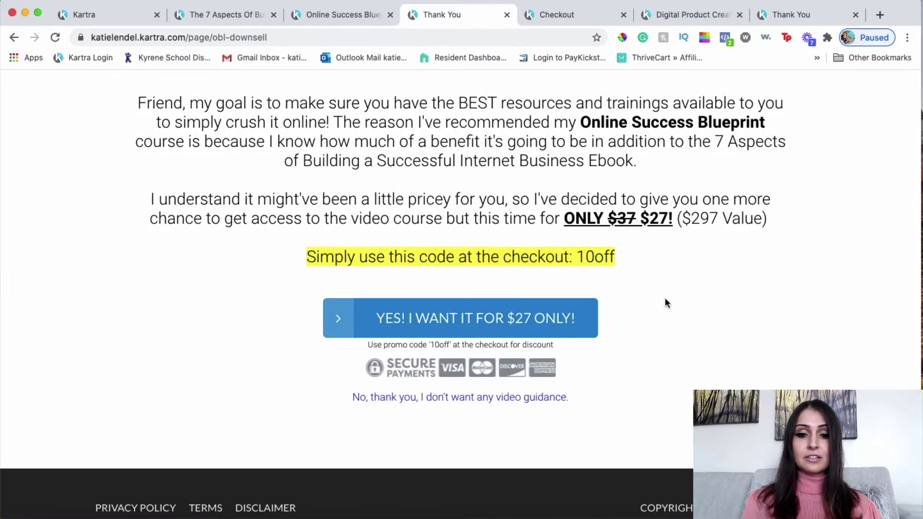
pyautogui.scroll(5, 665, 299)
pyautogui.scroll(-6, 665, 300)
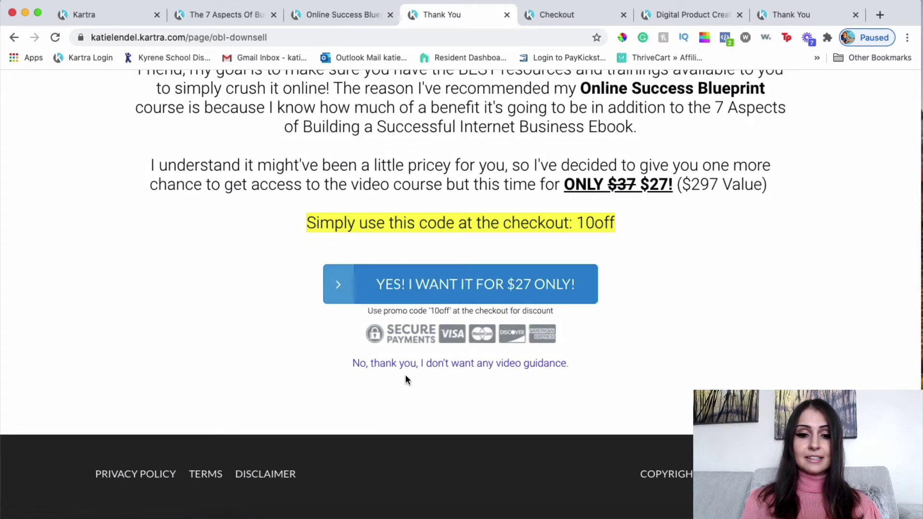
pyautogui.click(404, 368)
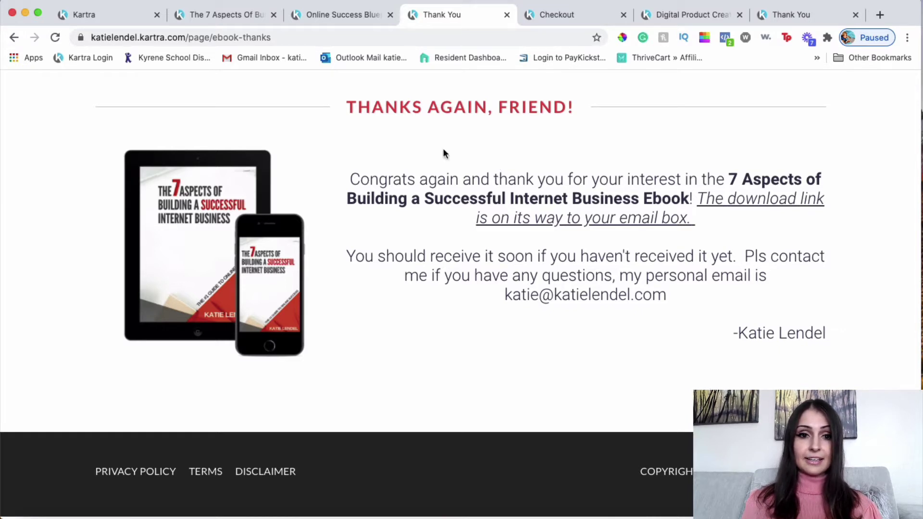
# Revisit the start of the Online Success Blueprint offer page and view the Digital Product Creation Course one-time offer page.
pyautogui.click(360, 15)
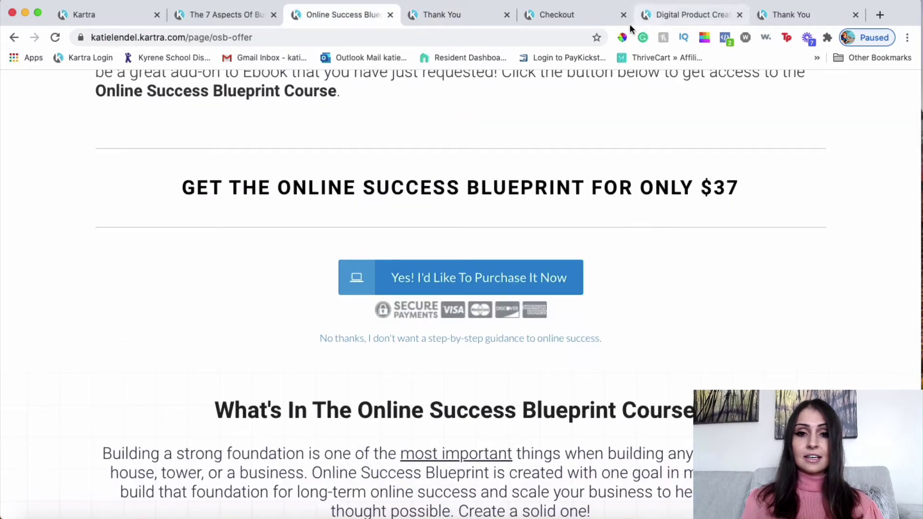
pyautogui.scroll(10, 547, 254)
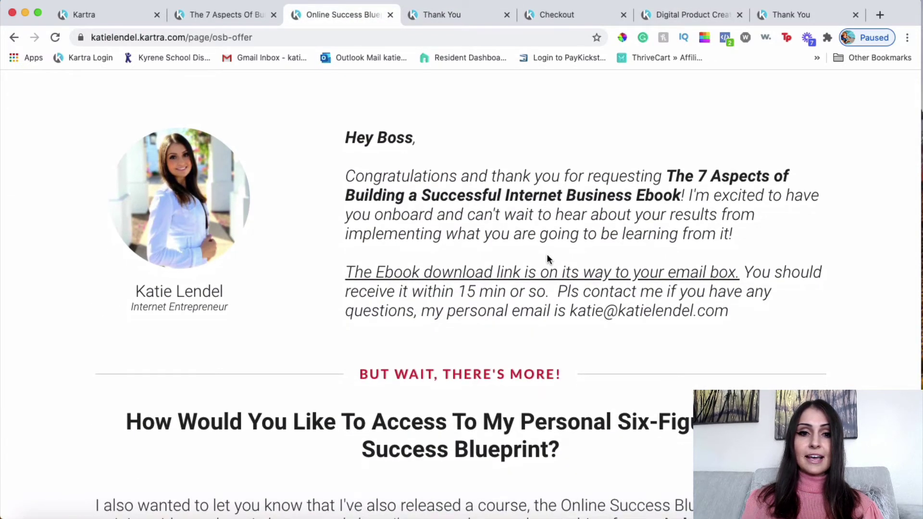
pyautogui.click(676, 14)
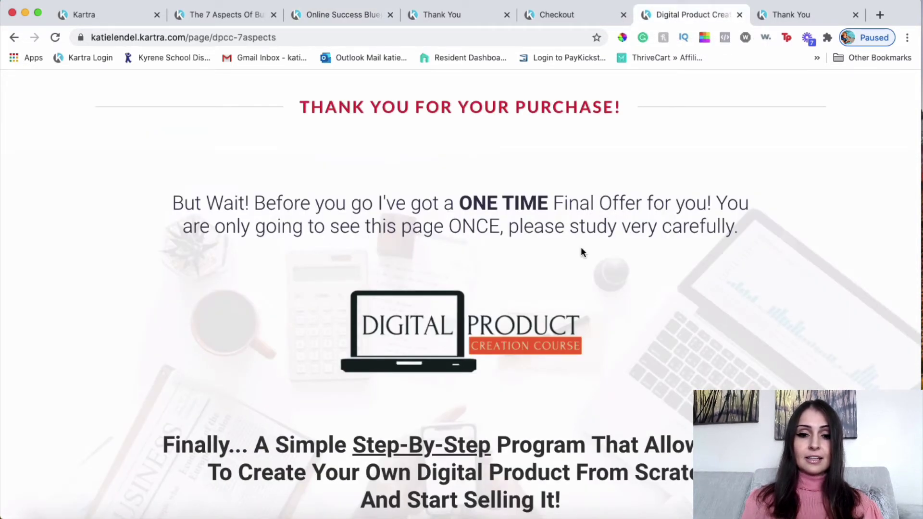
pyautogui.scroll(-3, 581, 250)
pyautogui.scroll(3, 581, 250)
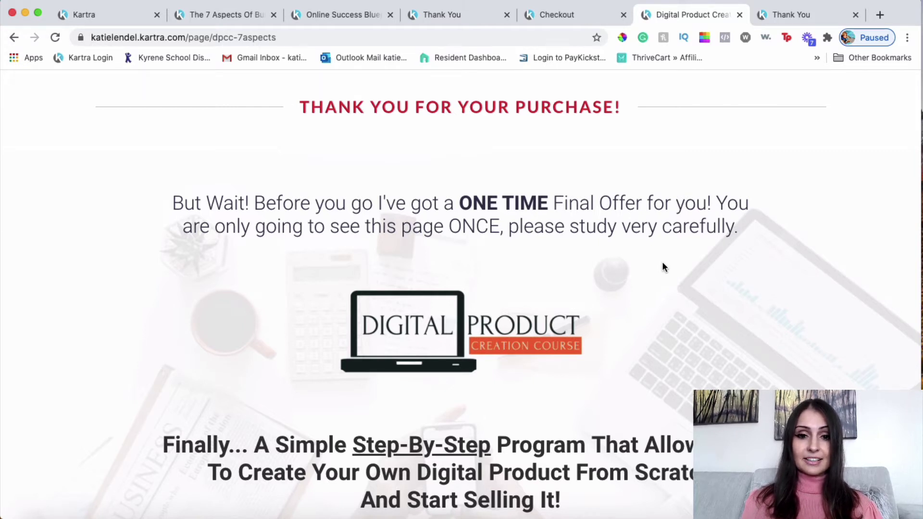
# Review the Digital Product Creation Course offer page's benefits and its one-time and 2-pay pricing plans, returning to the opening message.
pyautogui.scroll(-1, 662, 263)
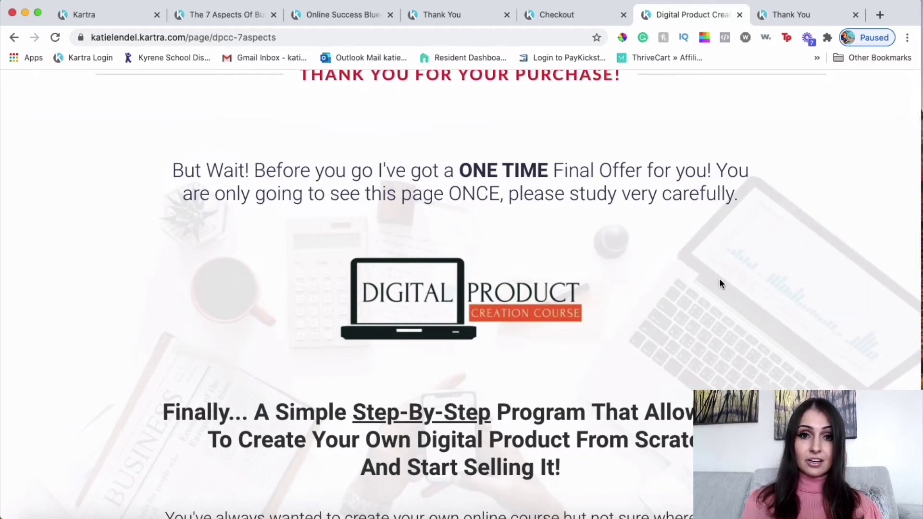
pyautogui.scroll(1, 719, 279)
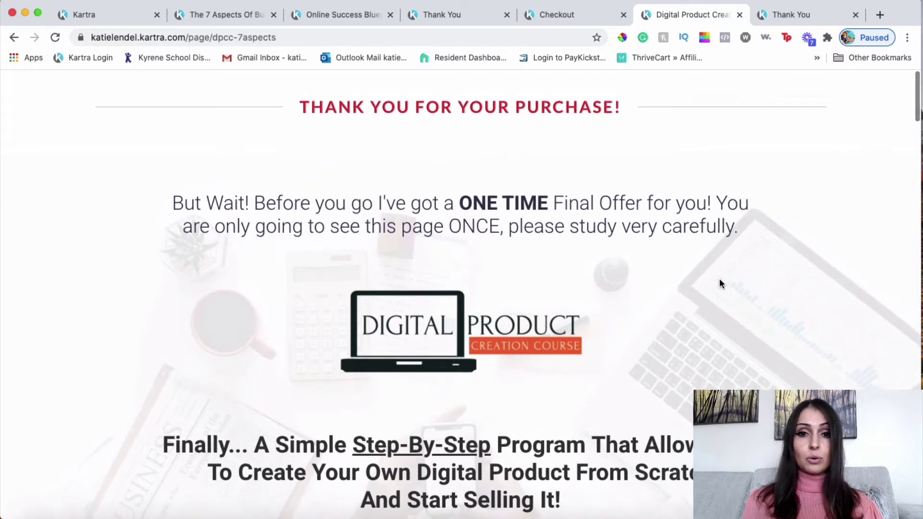
pyautogui.scroll(-9, 720, 279)
pyautogui.scroll(-20, 720, 278)
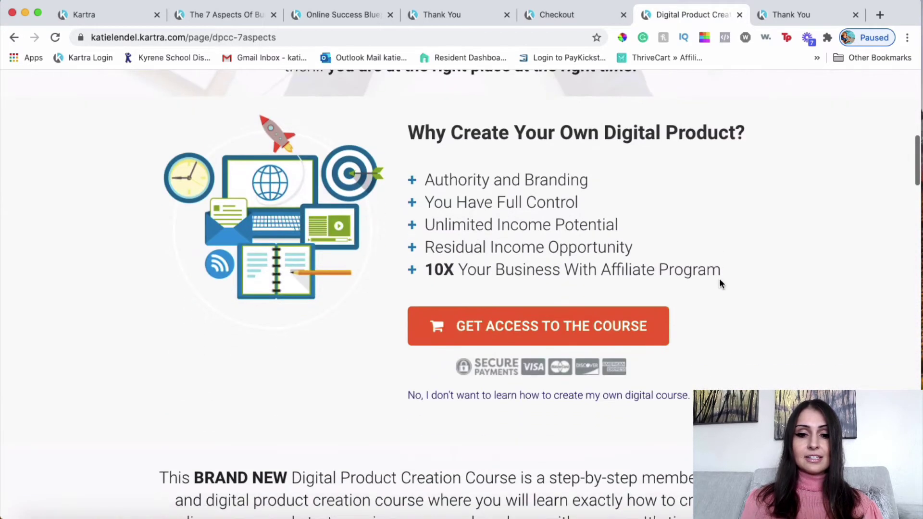
pyautogui.scroll(-15, 720, 282)
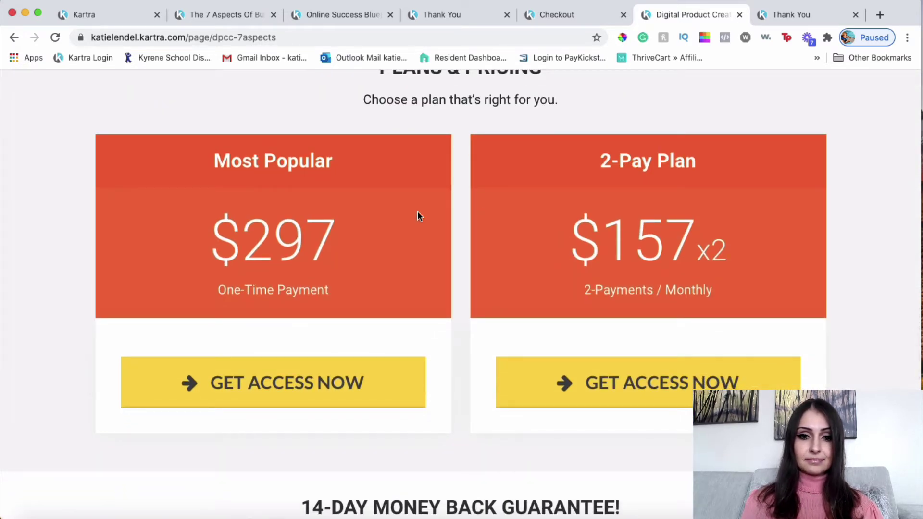
pyautogui.scroll(2, 417, 212)
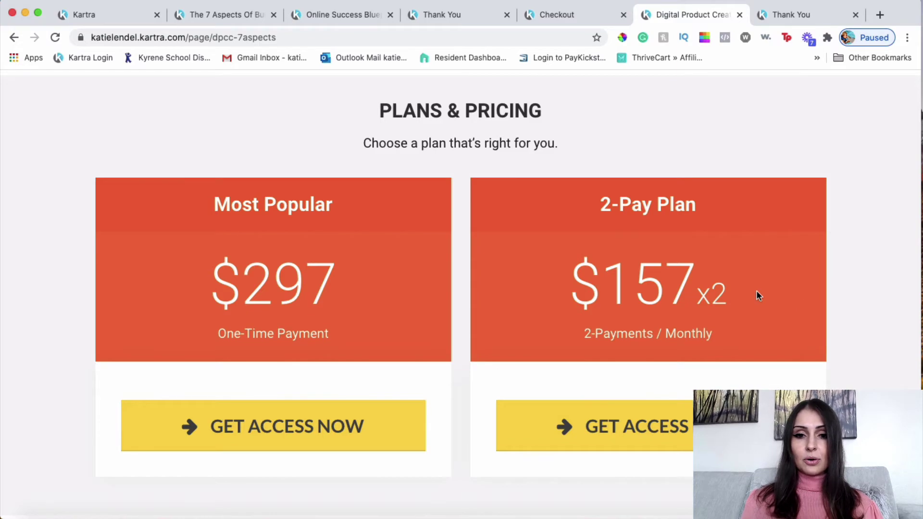
pyautogui.scroll(15, 758, 296)
pyautogui.scroll(6, 758, 295)
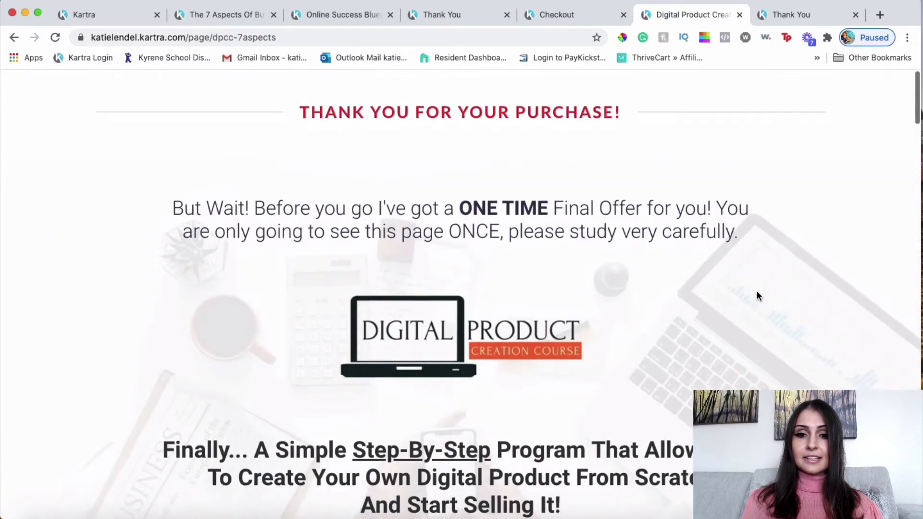
# Decline the Digital Product Creation Course offer at the end of its page to open the purchase thank-you page.
pyautogui.scroll(-20, 758, 295)
pyautogui.scroll(-15, 757, 290)
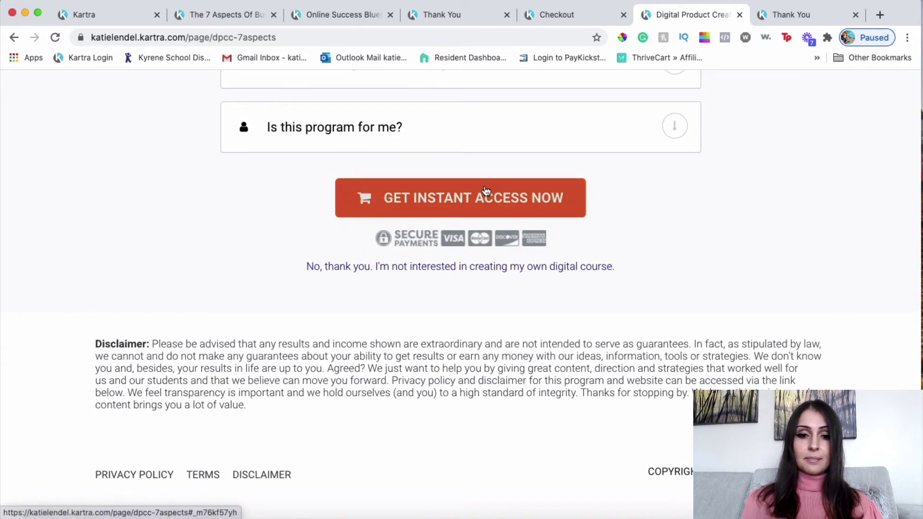
pyautogui.click(353, 269)
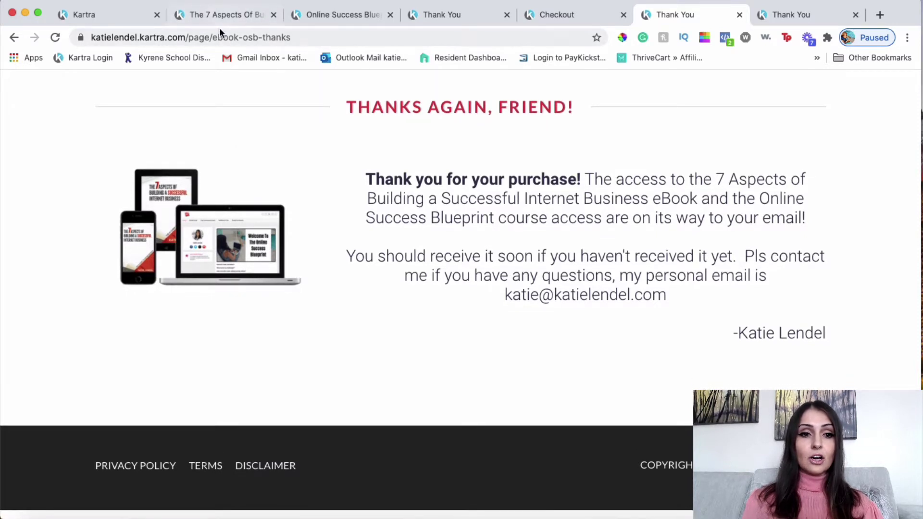
# Examine the opt-in follow-up email sequence in Kartra, from its starting rules through the final step and back to the first emails.
pyautogui.click(109, 15)
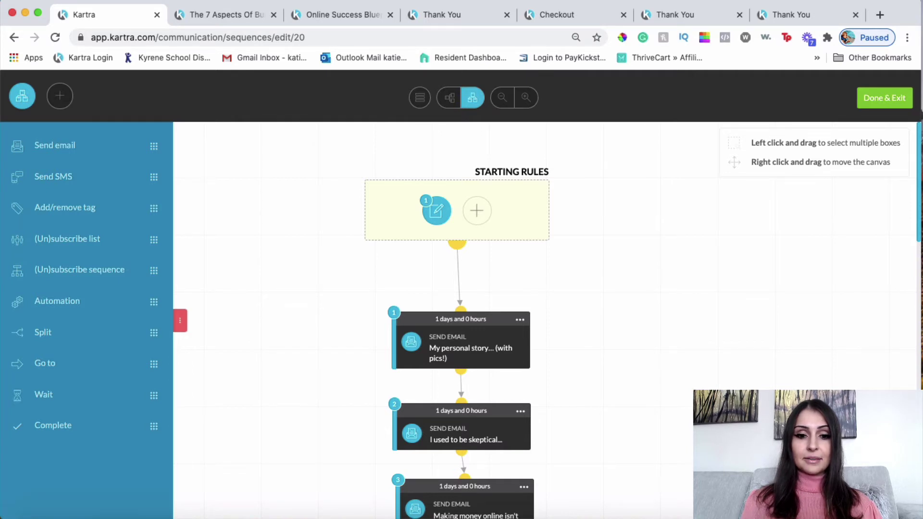
pyautogui.scroll(-20, 462, 317)
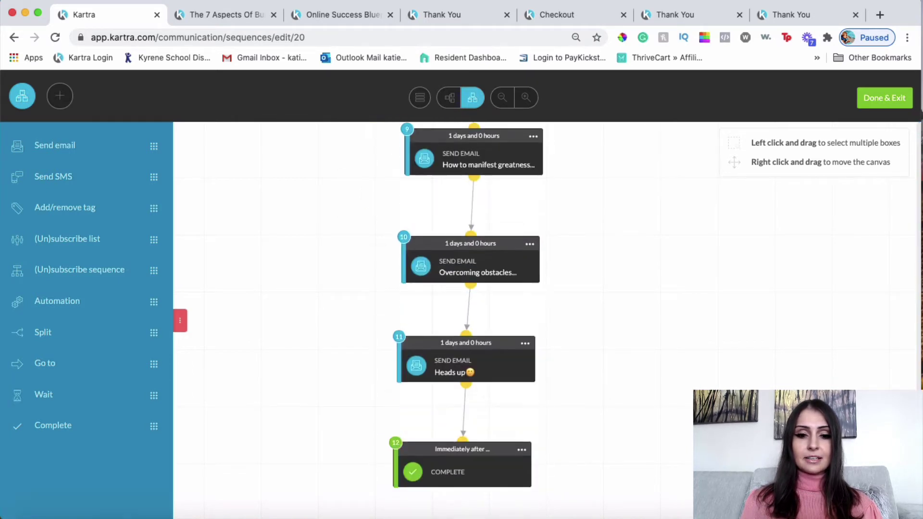
pyautogui.scroll(1, 572, 377)
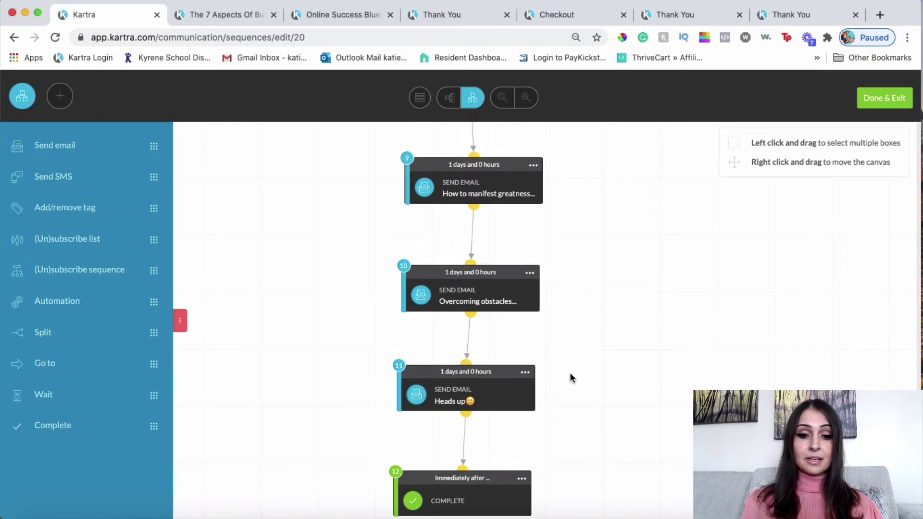
pyautogui.scroll(9, 572, 377)
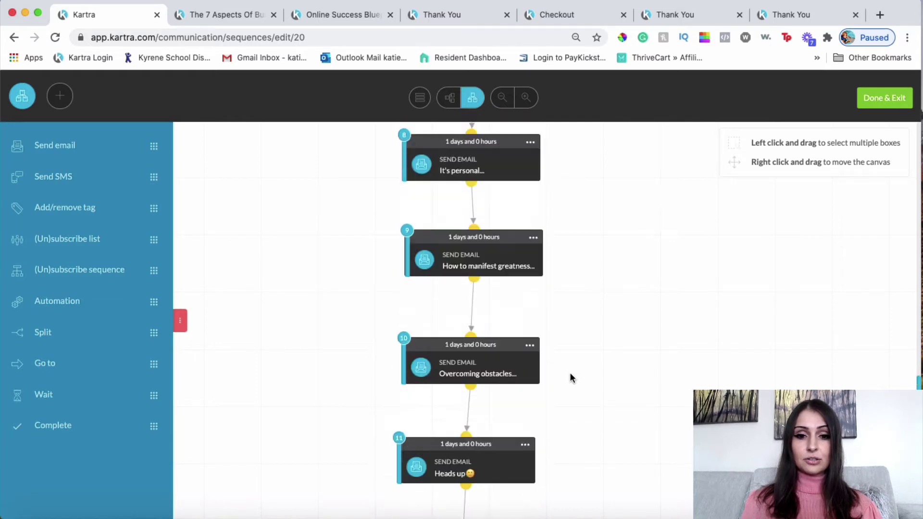
pyautogui.scroll(12, 572, 377)
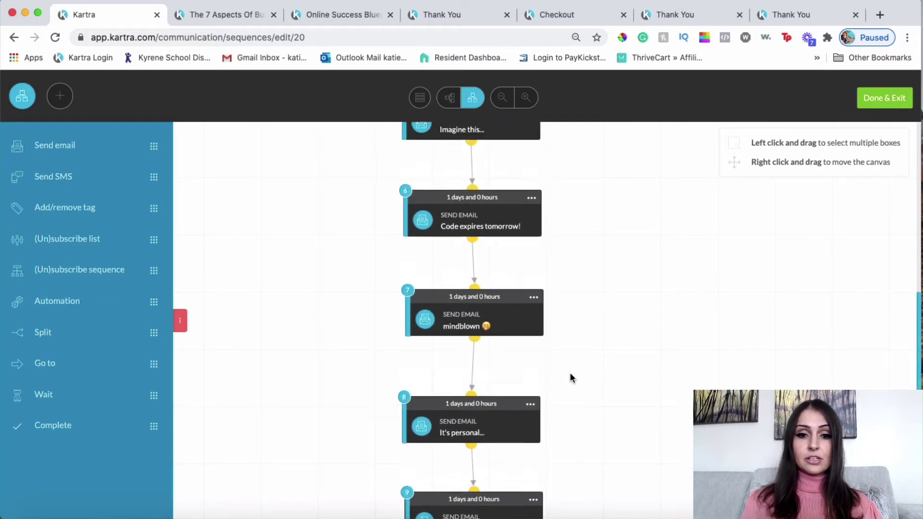
pyautogui.scroll(7, 571, 377)
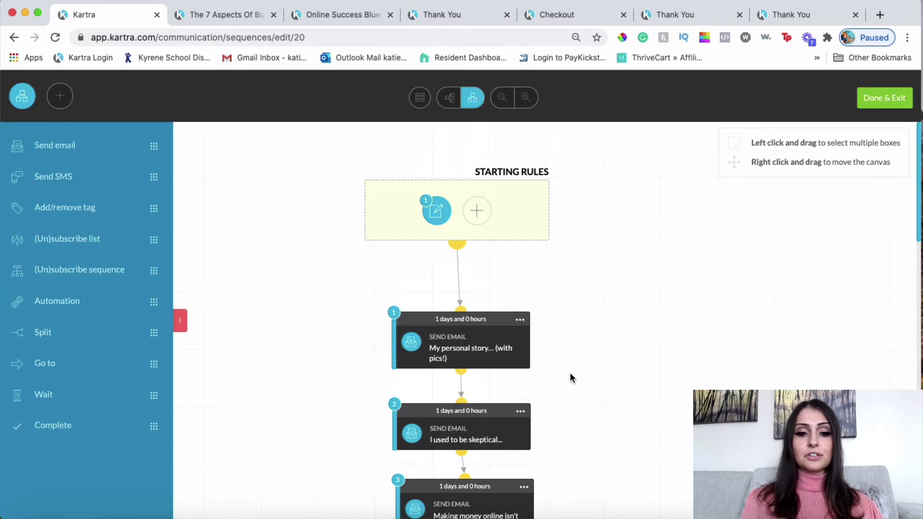
pyautogui.scroll(-4, 578, 307)
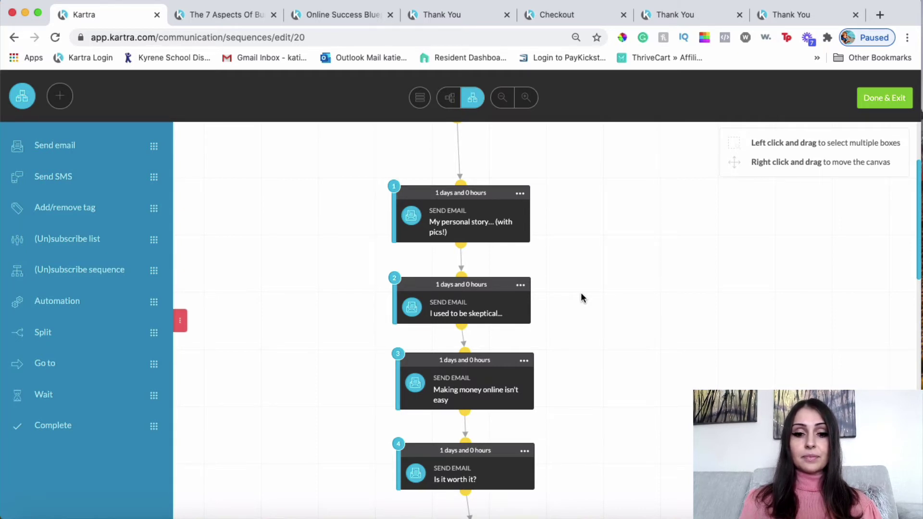
pyautogui.scroll(-3, 581, 296)
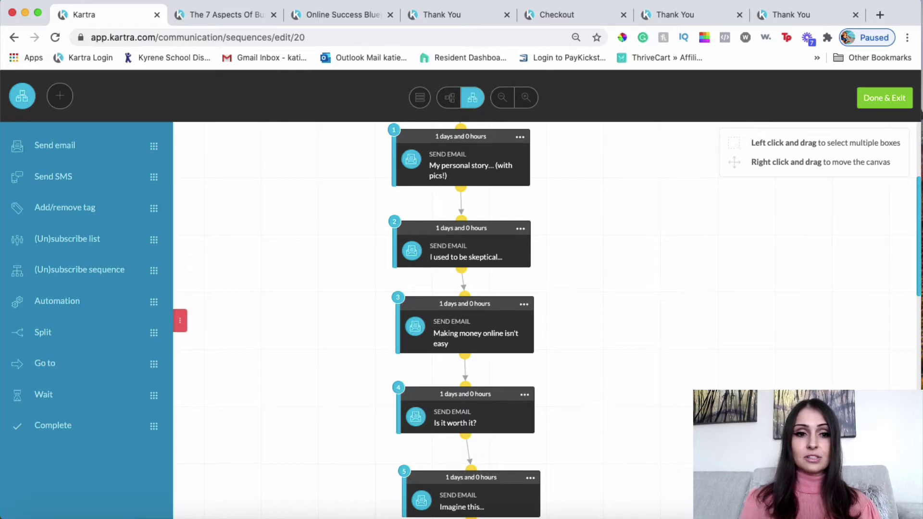
# Revisit the Online Success Blueprint offer page, looking over its purchase options, course introduction and ebook delivery message.
pyautogui.click(212, 14)
pyautogui.click(373, 22)
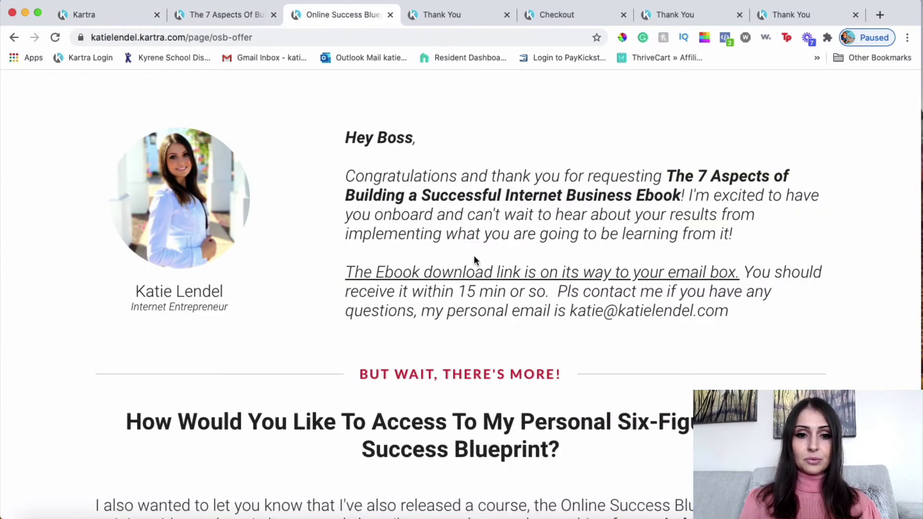
pyautogui.scroll(-15, 474, 261)
pyautogui.scroll(12, 474, 260)
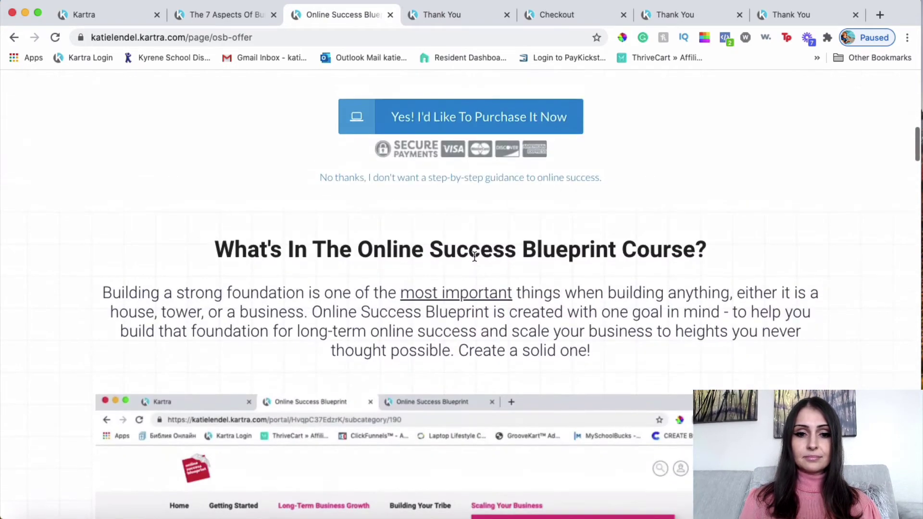
pyautogui.scroll(2, 474, 260)
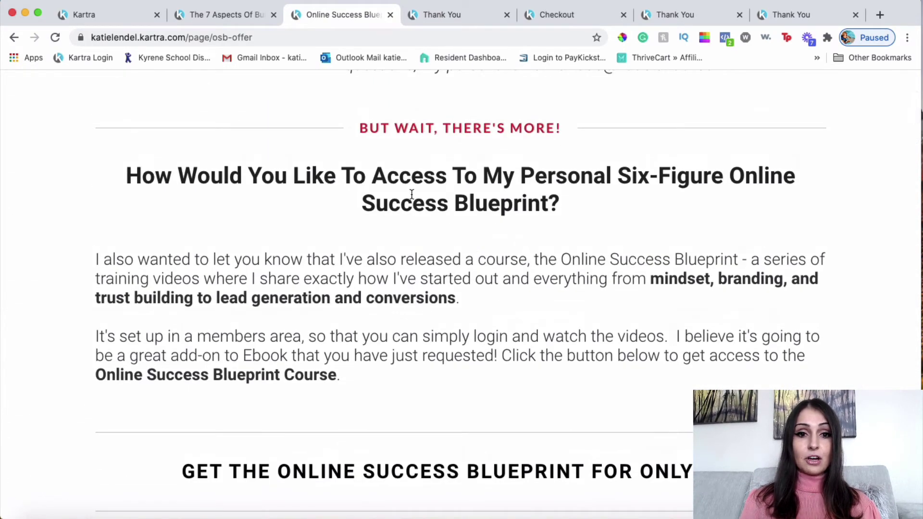
pyautogui.scroll(1, 432, 216)
pyautogui.scroll(2, 412, 194)
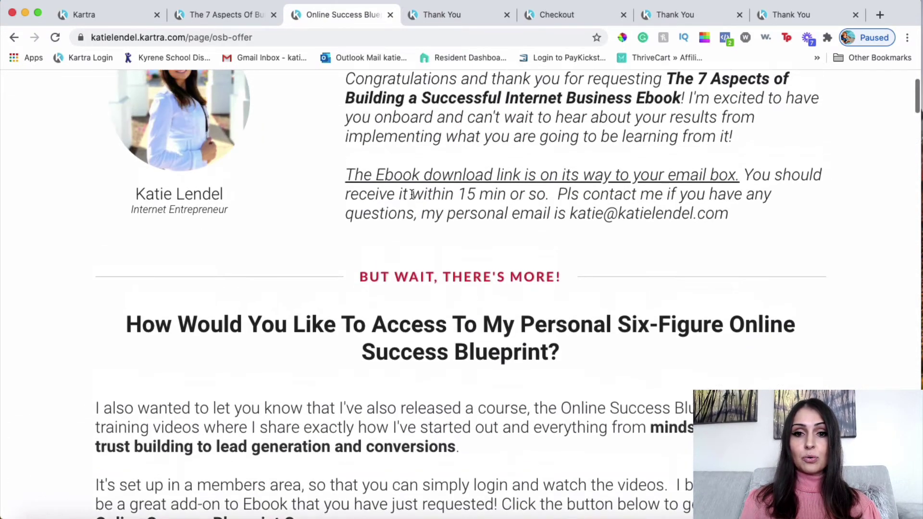
# Run through the open checkout, thank-you and offer pages of the funnel, ending on the ebook opt-in form.
pyautogui.click(585, 15)
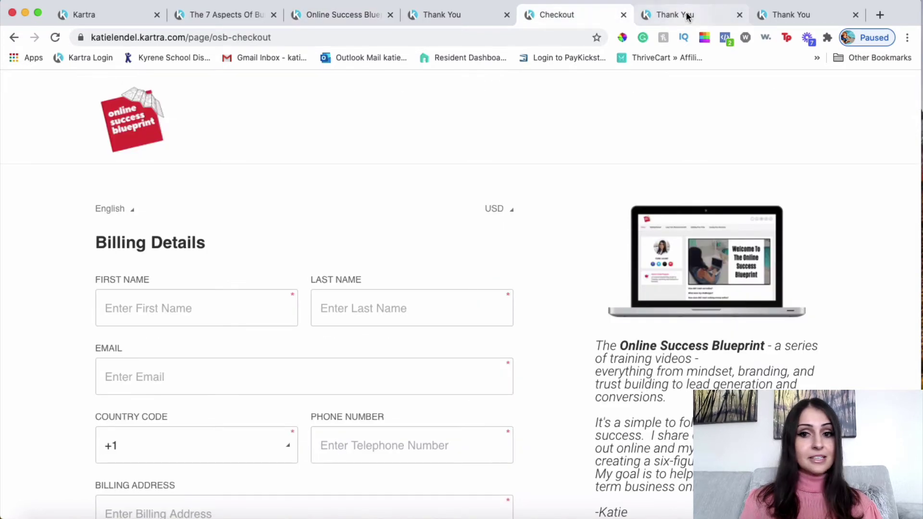
pyautogui.click(688, 15)
pyautogui.click(813, 14)
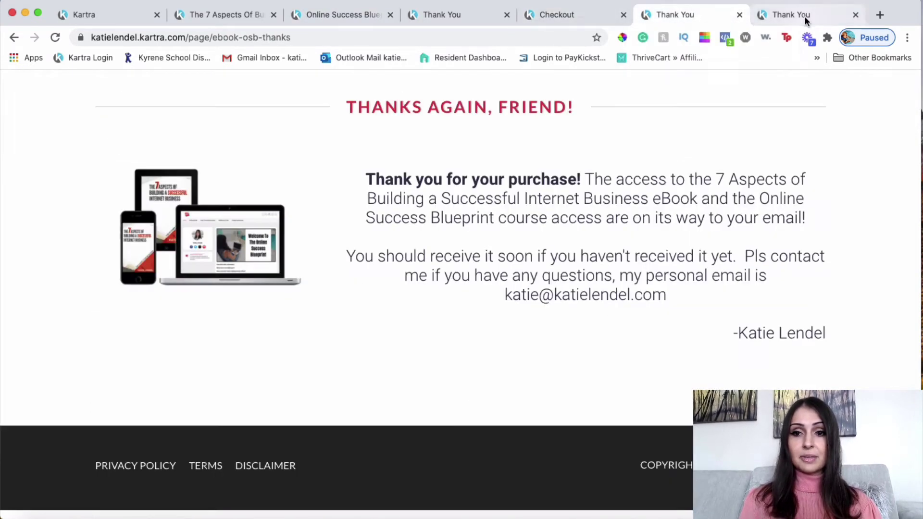
pyautogui.click(454, 18)
pyautogui.click(340, 15)
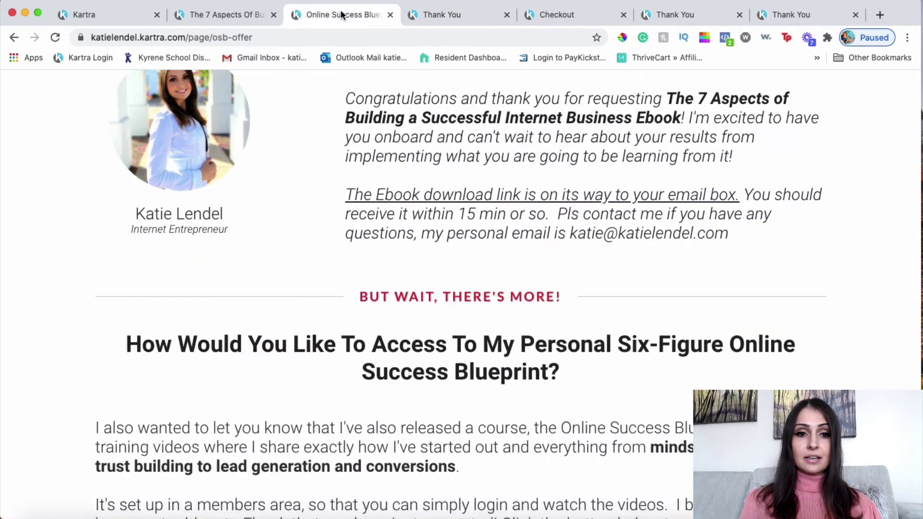
pyautogui.click(236, 14)
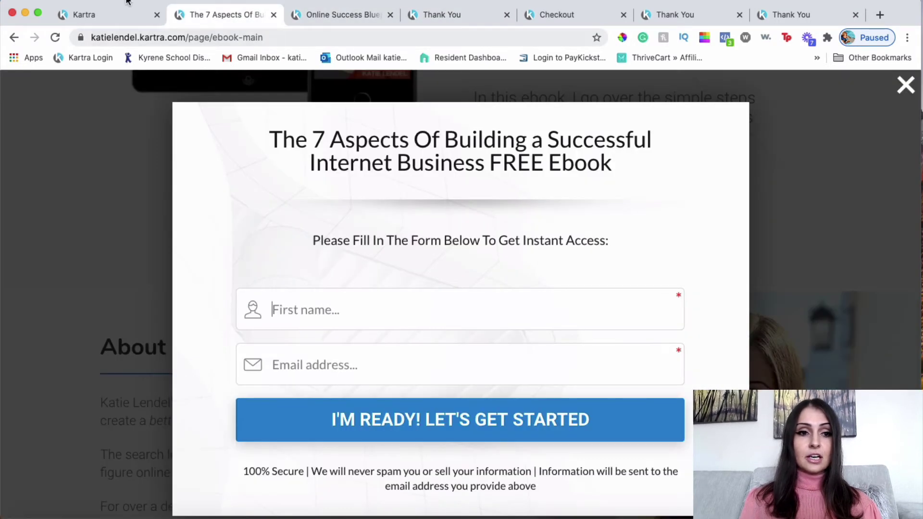
# Return to the opt-in email sequence and examine the order, subjects and one-day spacing of its middle emails.
pyautogui.click(114, 16)
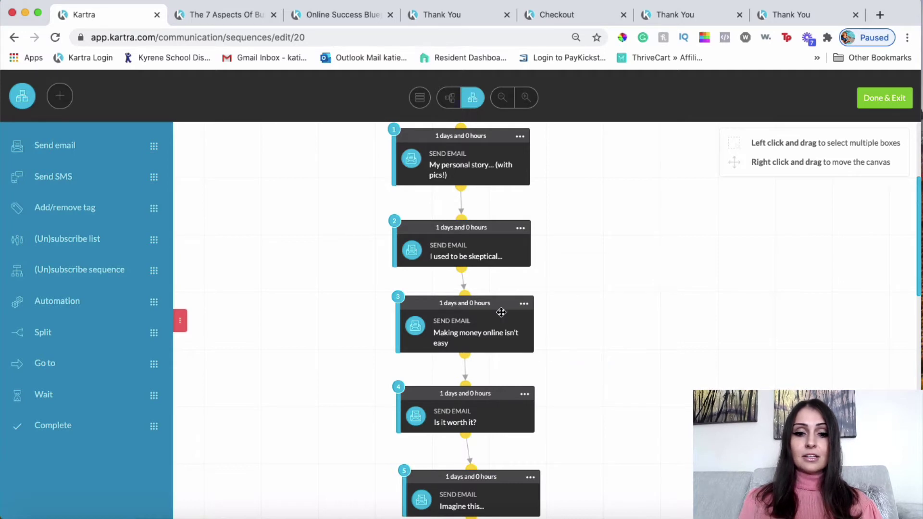
pyautogui.scroll(-1, 500, 313)
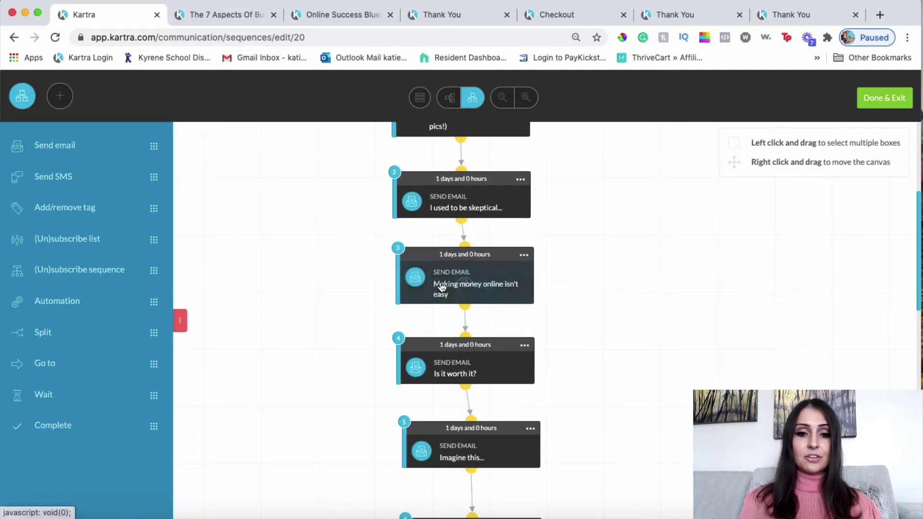
pyautogui.scroll(-1, 612, 342)
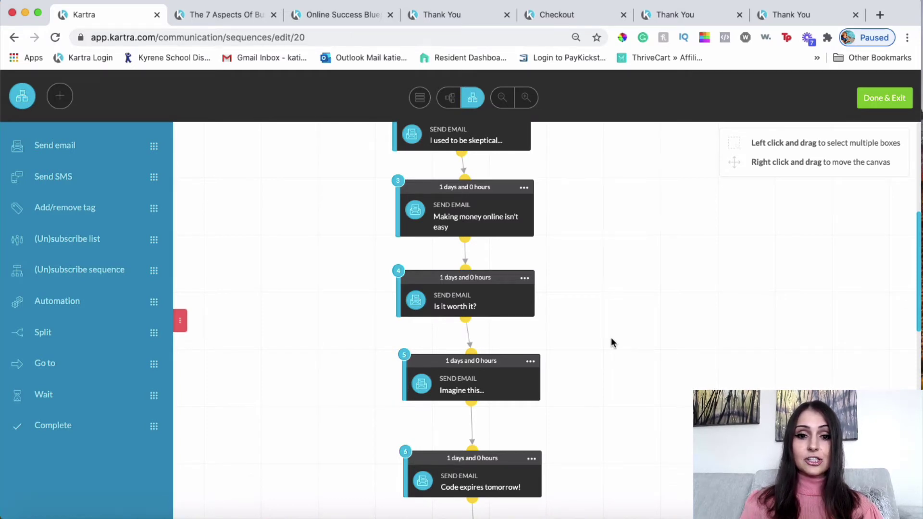
pyautogui.scroll(-5, 612, 342)
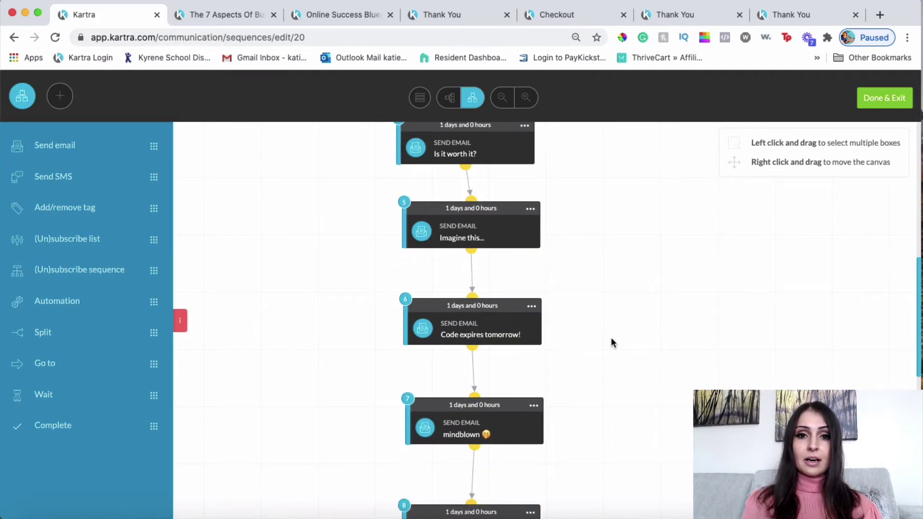
pyautogui.scroll(-1, 612, 343)
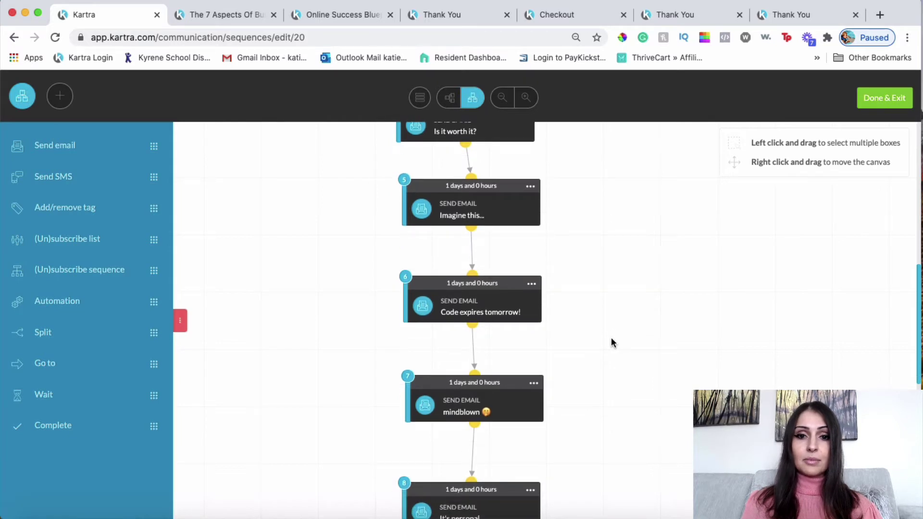
pyautogui.scroll(-2, 611, 339)
pyautogui.scroll(5, 611, 339)
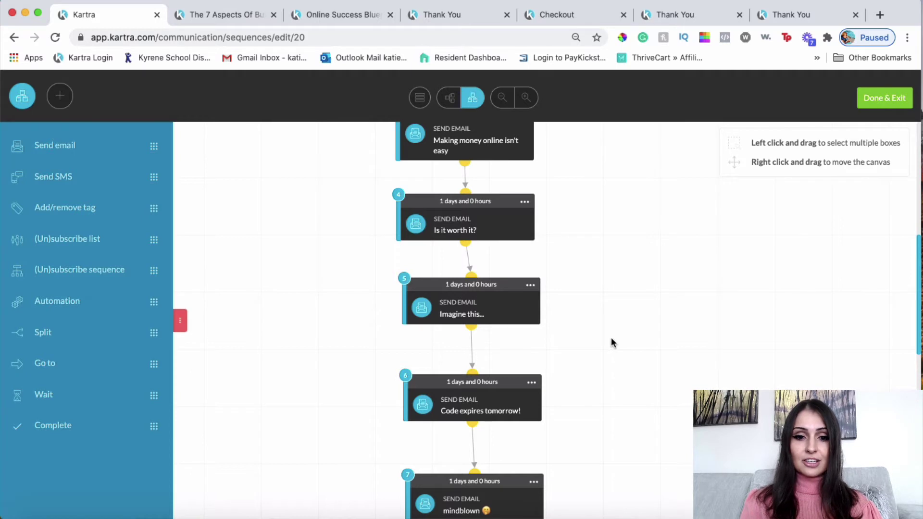
pyautogui.scroll(3, 683, 291)
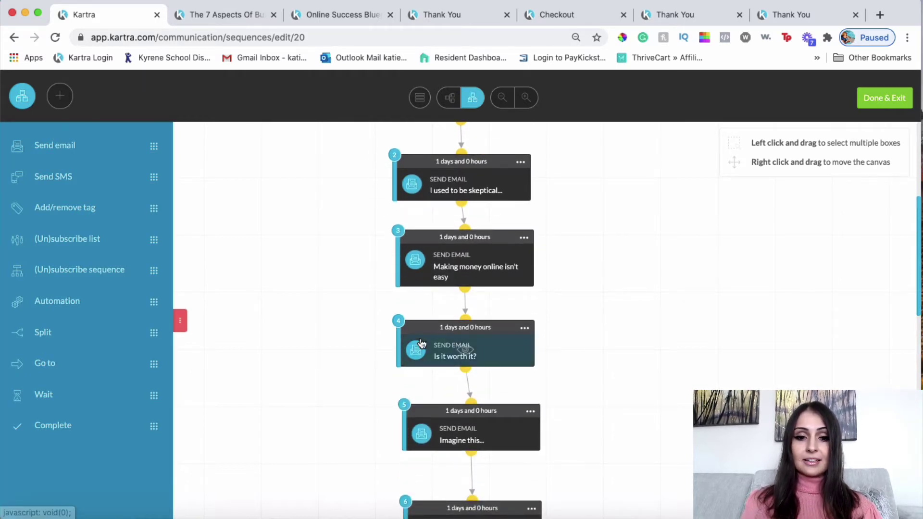
pyautogui.scroll(-4, 422, 339)
pyautogui.scroll(6, 637, 275)
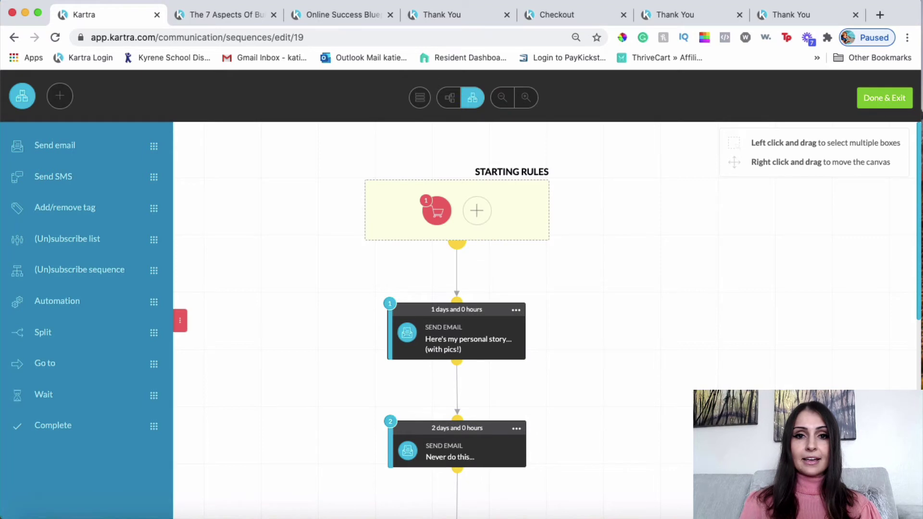
# Look through the purchase-triggered email sequence from its starting rules to the Complete step and back to the first emails.
pyautogui.scroll(-10, 543, 320)
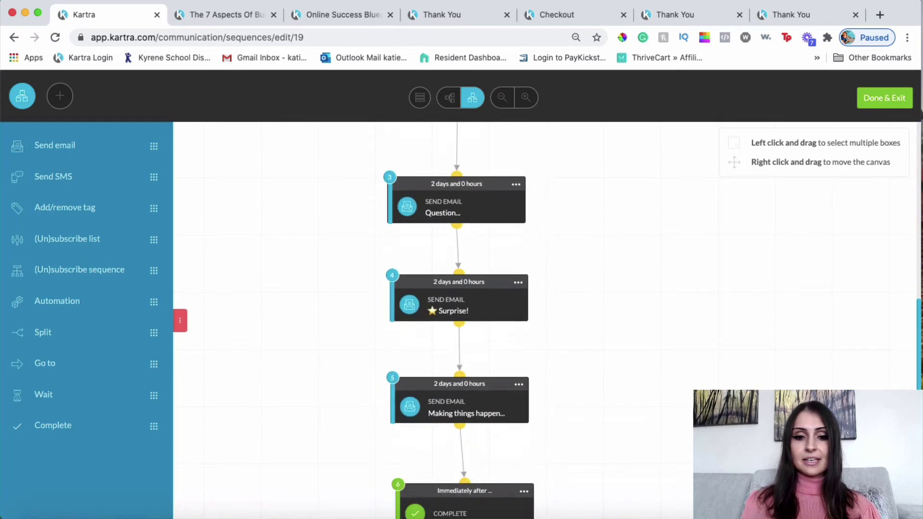
pyautogui.scroll(-2, 666, 404)
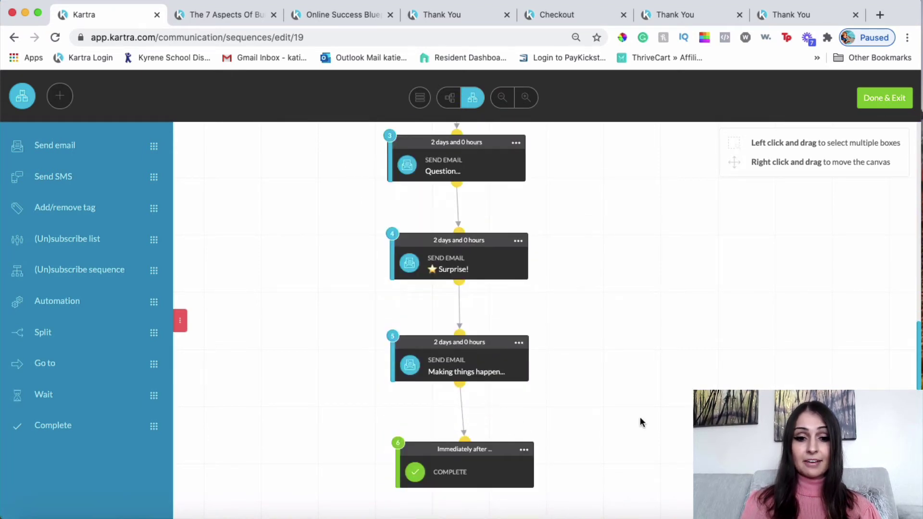
pyautogui.scroll(10, 640, 418)
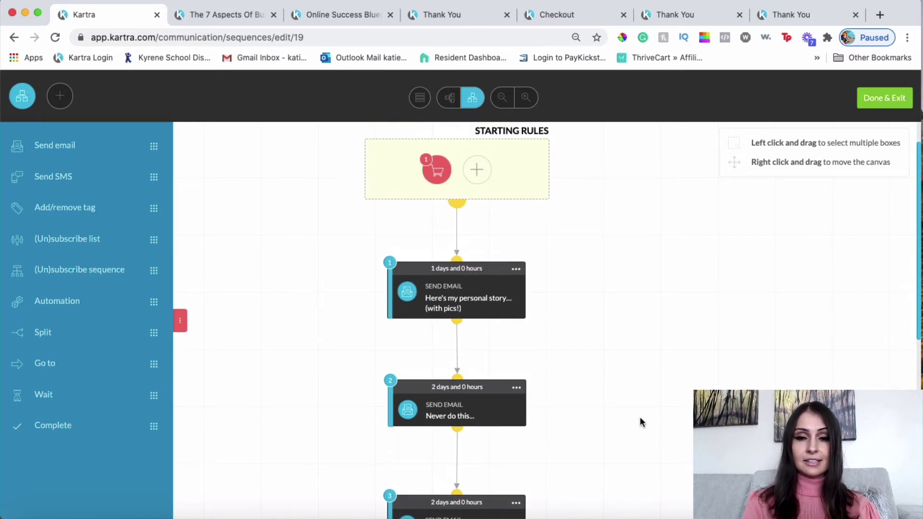
# Examine the subjects and two-day spacing of the first five emails in the purchase-triggered sequence.
pyautogui.scroll(-8, 640, 417)
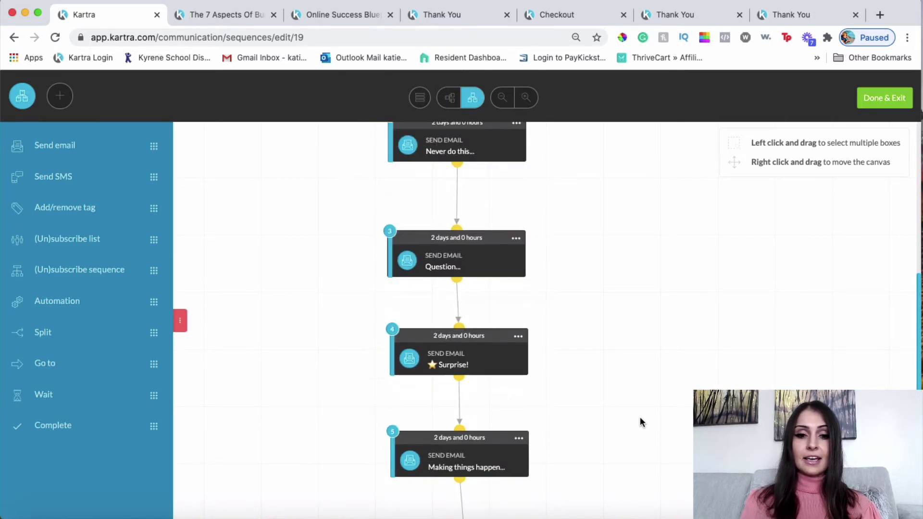
pyautogui.scroll(6, 641, 416)
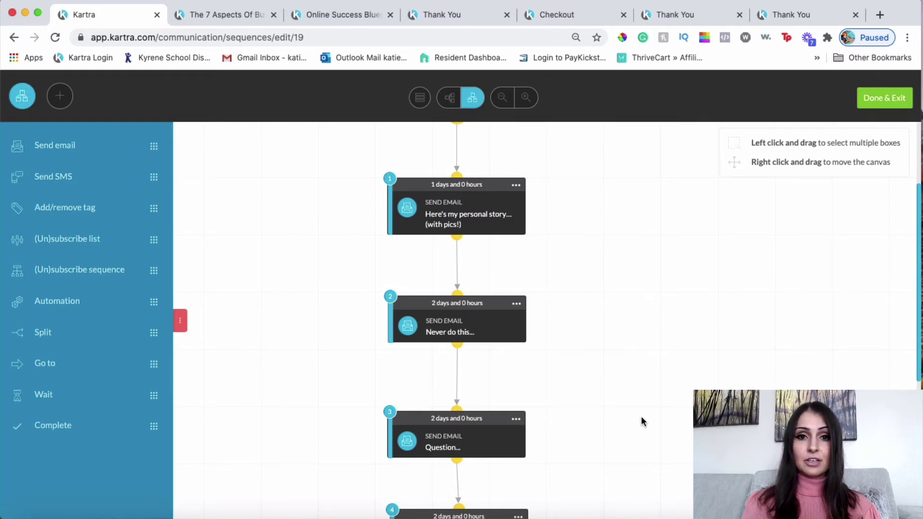
pyautogui.scroll(-3, 642, 417)
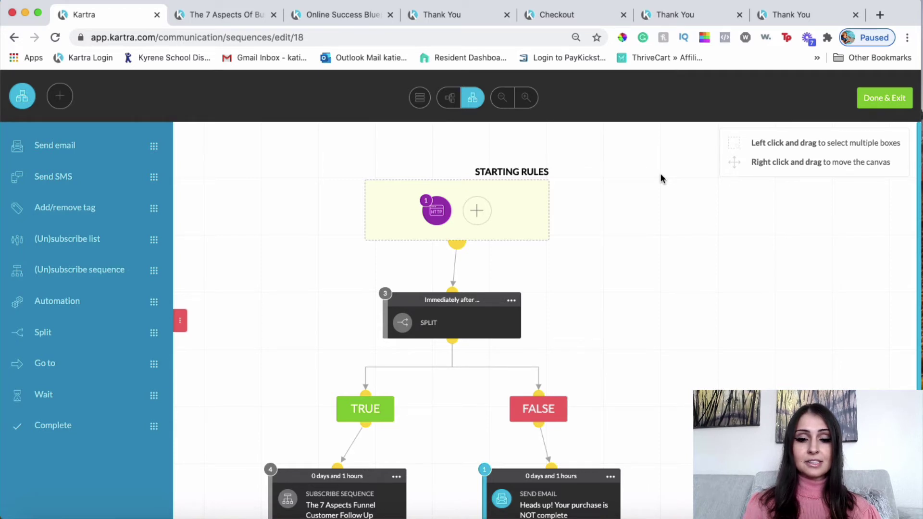
# Examine the cart abandonment sequence from its starting rule through the split to the TRUE and FALSE branches.
pyautogui.scroll(-1, 661, 174)
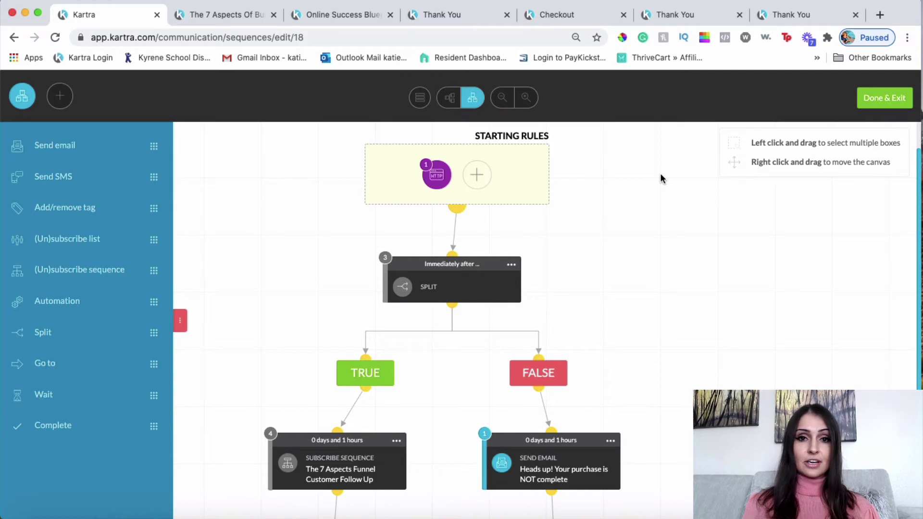
pyautogui.scroll(-3, 638, 254)
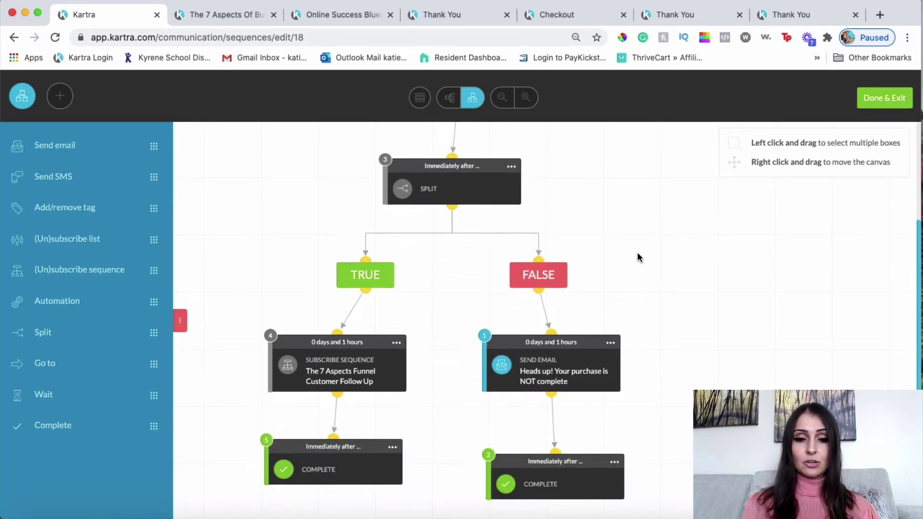
pyautogui.scroll(4, 637, 252)
pyautogui.scroll(-4, 636, 252)
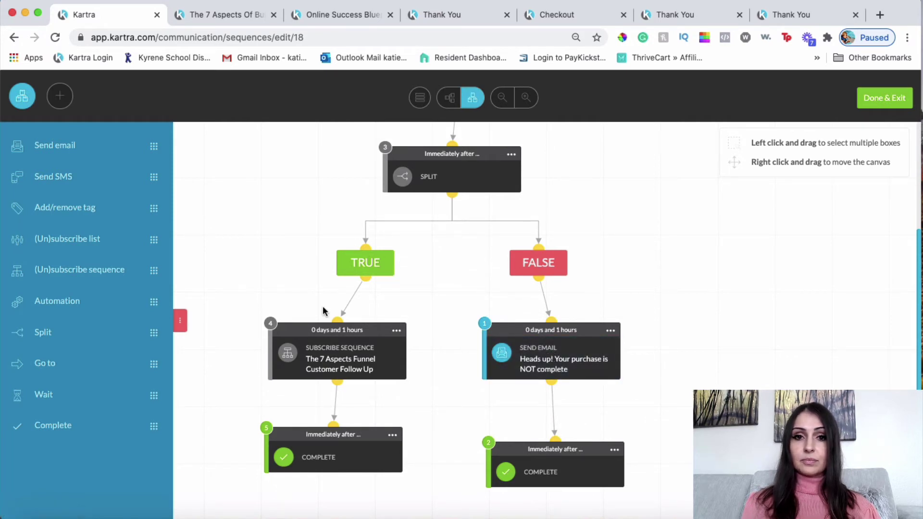
pyautogui.rightClick(656, 353)
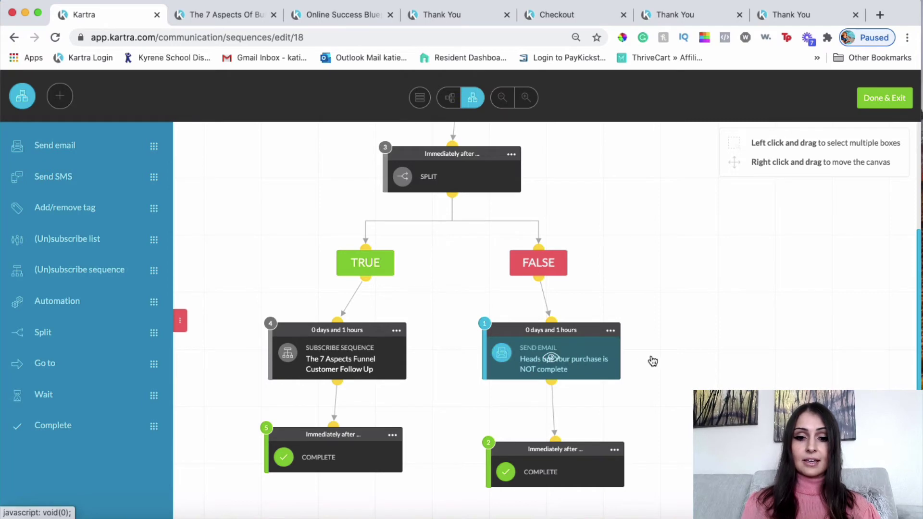
# Open the "Heads up! Your purchase is NOT complete" email step, check its settings and preview its content.
pyautogui.click(553, 363)
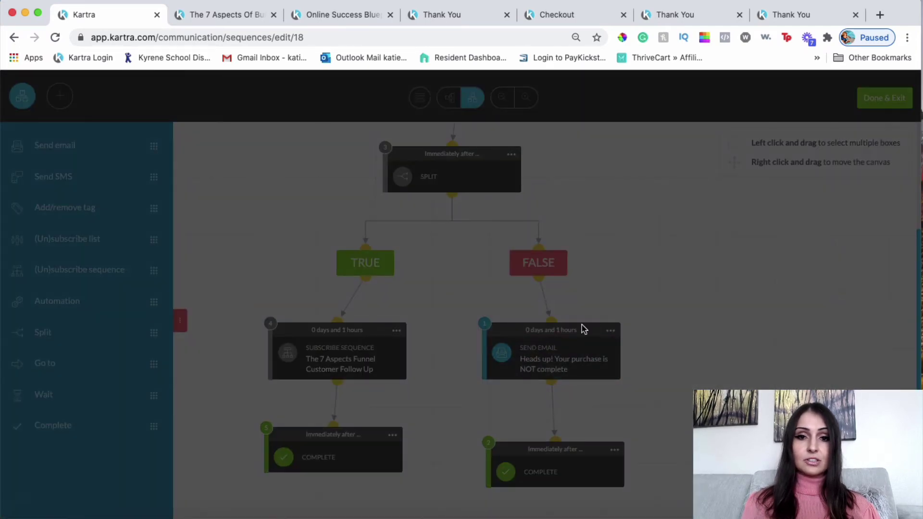
pyautogui.scroll(-3, 519, 309)
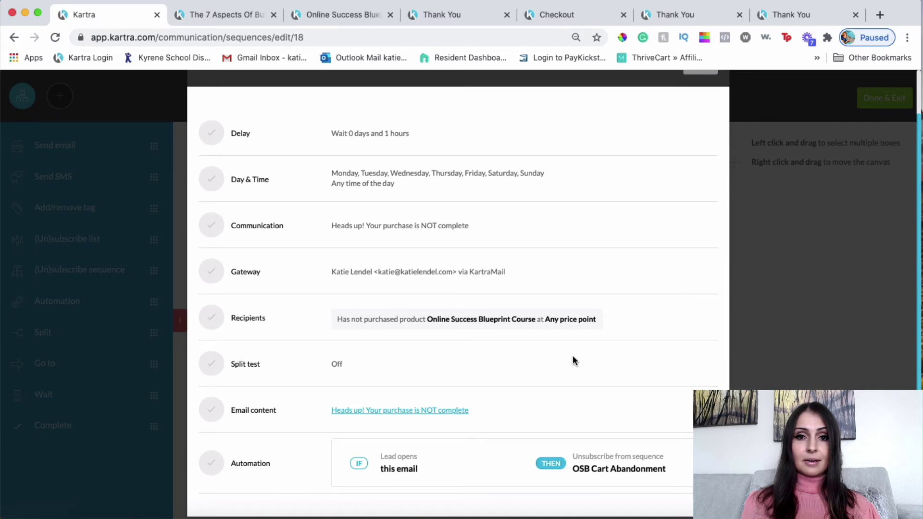
pyautogui.scroll(-5, 568, 346)
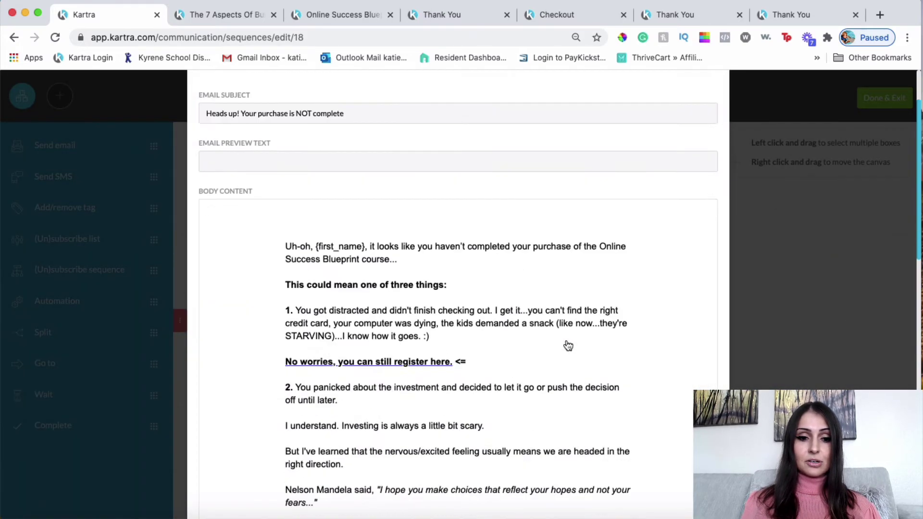
# Read the abandonment email's body through to the PS, and close both the preview and the email step's settings.
pyautogui.scroll(-3, 568, 345)
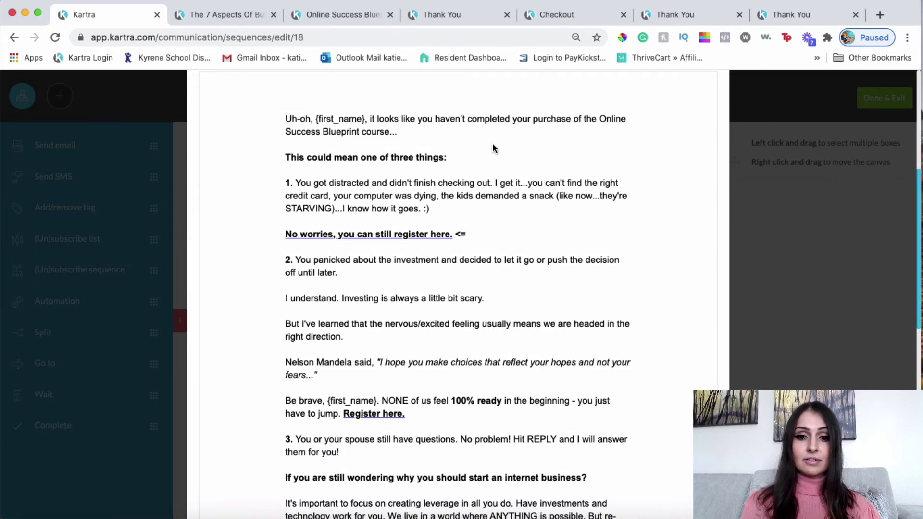
pyautogui.scroll(-1, 391, 186)
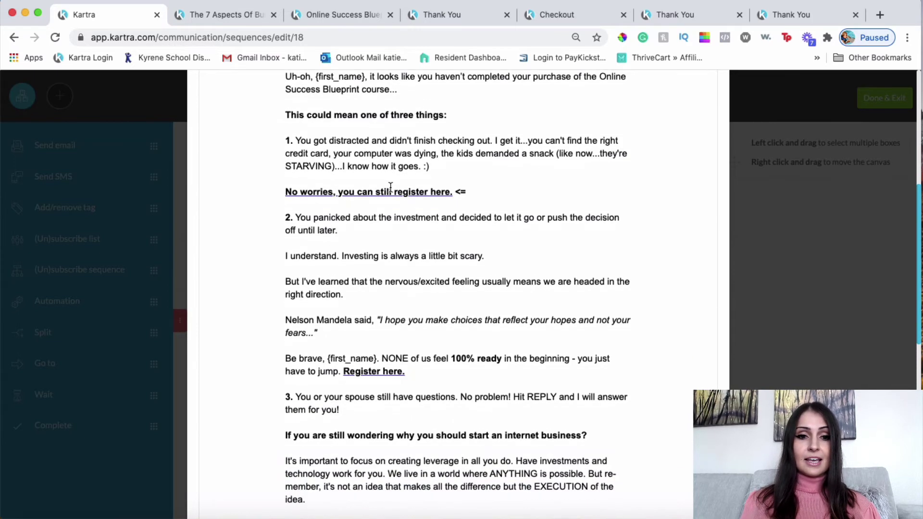
pyautogui.scroll(-3, 399, 139)
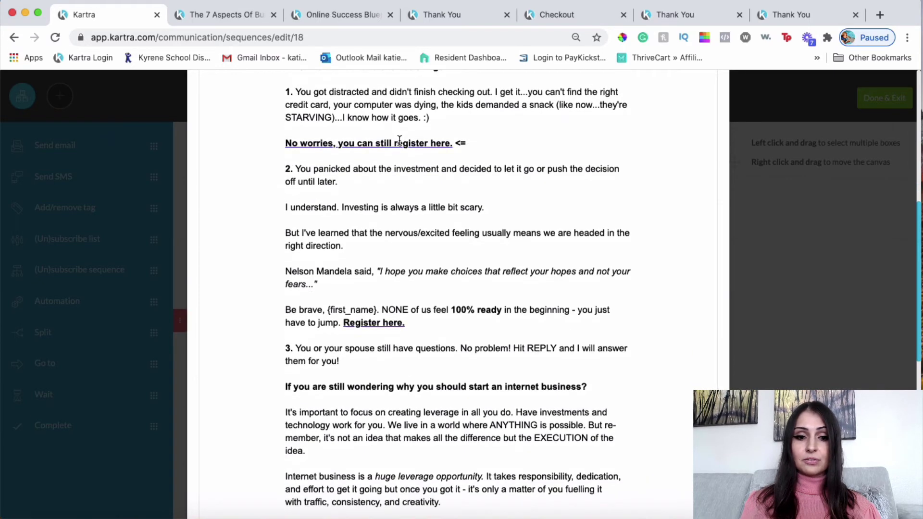
pyautogui.scroll(5, 414, 190)
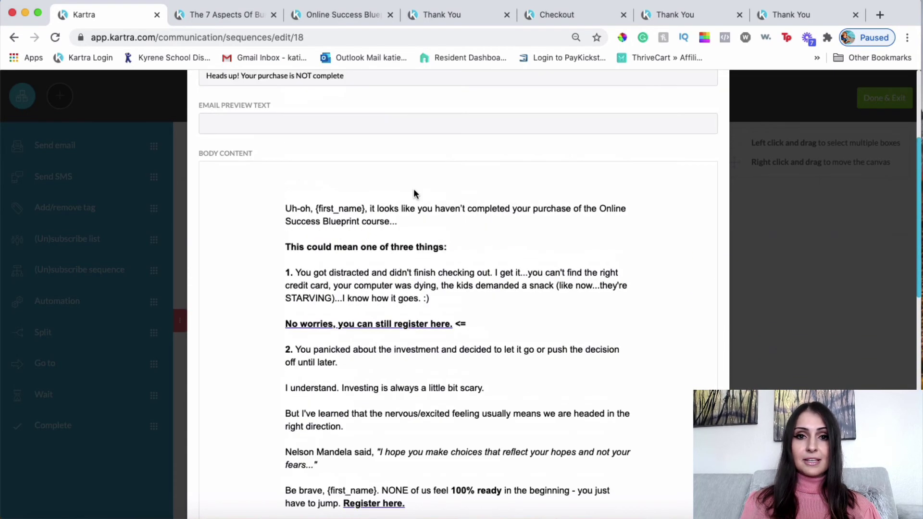
pyautogui.scroll(-5, 414, 192)
pyautogui.scroll(-3, 443, 230)
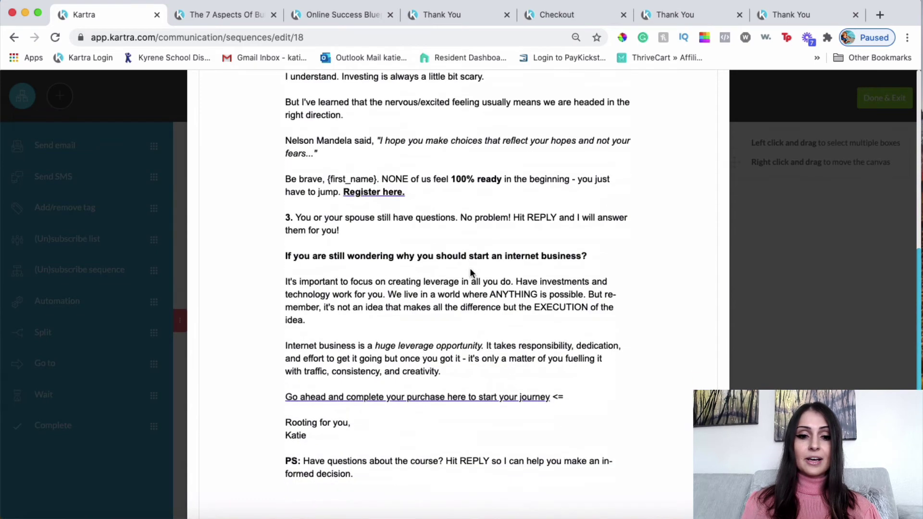
pyautogui.scroll(-1, 470, 272)
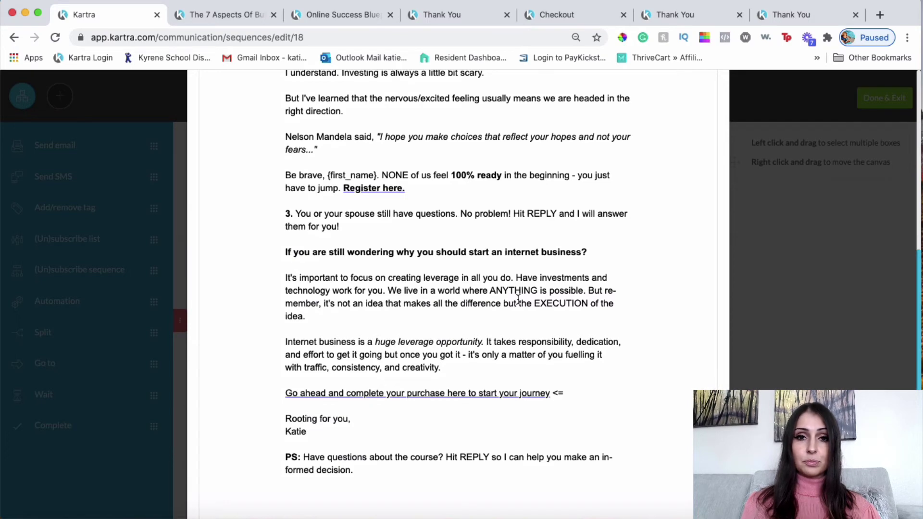
pyautogui.scroll(10, 518, 299)
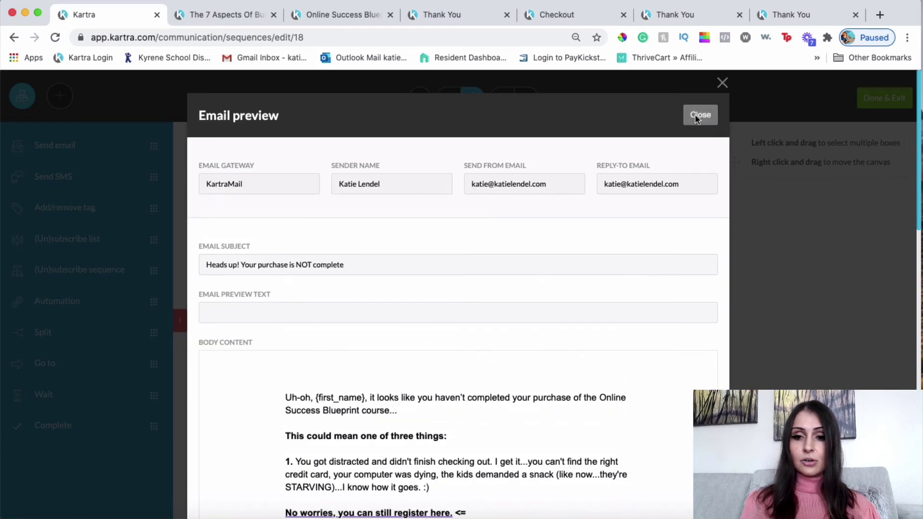
pyautogui.click(695, 117)
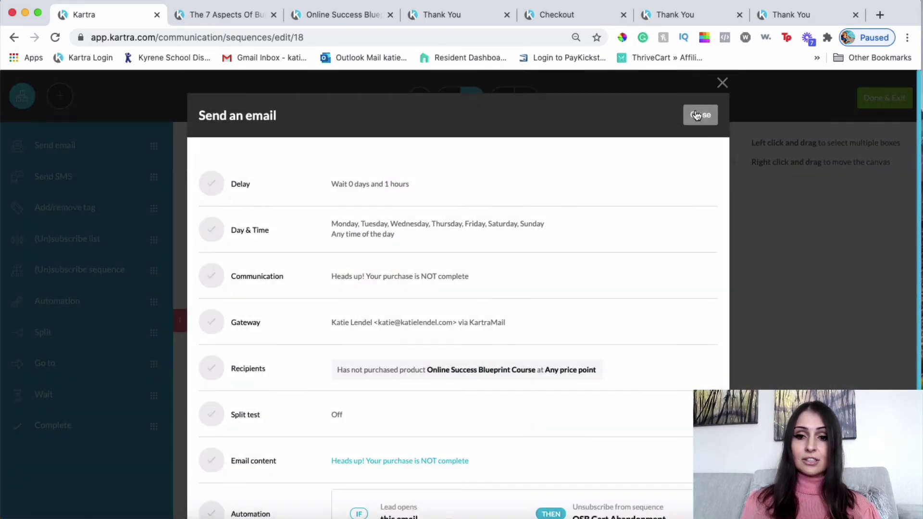
pyautogui.click(696, 116)
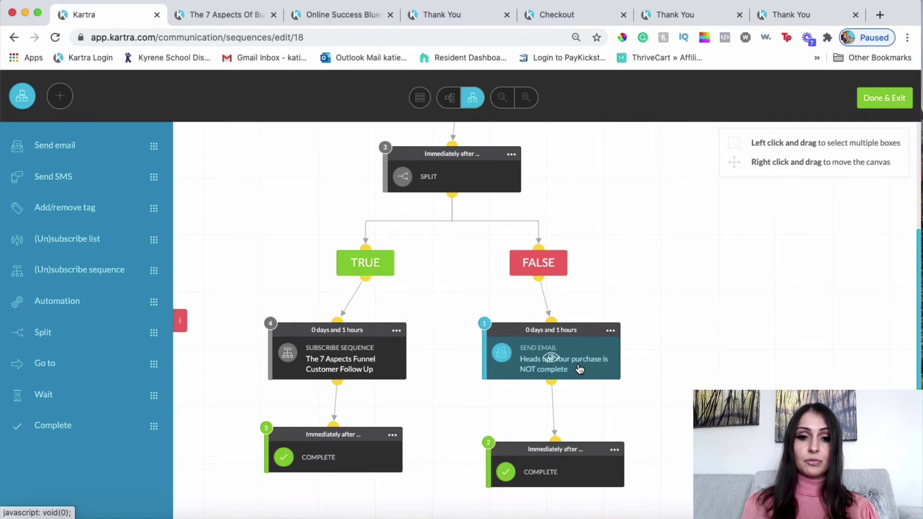
# Recheck the split's two branches, leave the cart abandonment sequence and open the Automations list.
pyautogui.scroll(3, 579, 369)
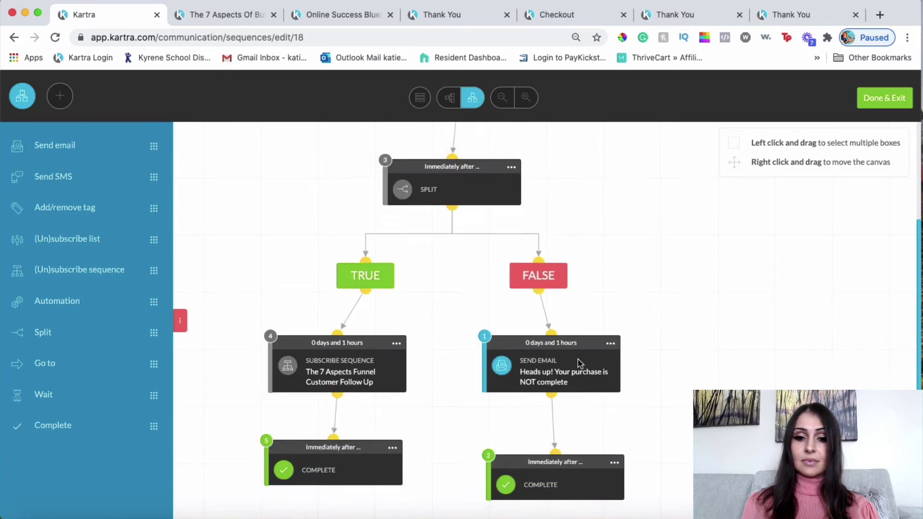
pyautogui.scroll(-3, 579, 369)
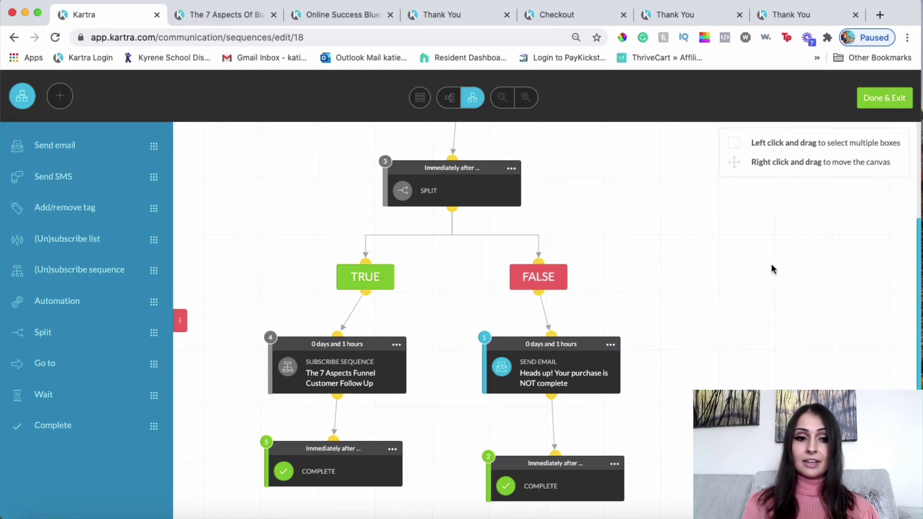
pyautogui.click(884, 99)
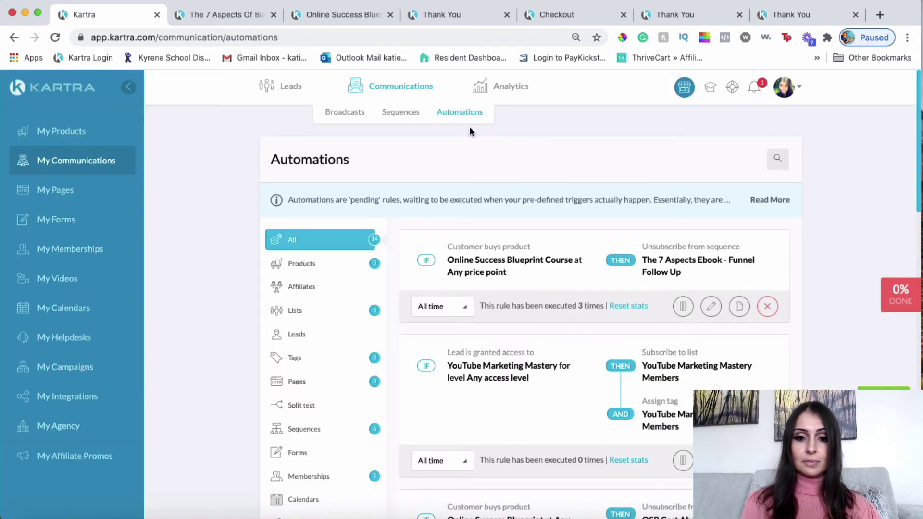
# Examine the automation rules for Online Success Blueprint Course purchases and for access to YouTube Marketing Mastery.
pyautogui.scroll(-1, 500, 290)
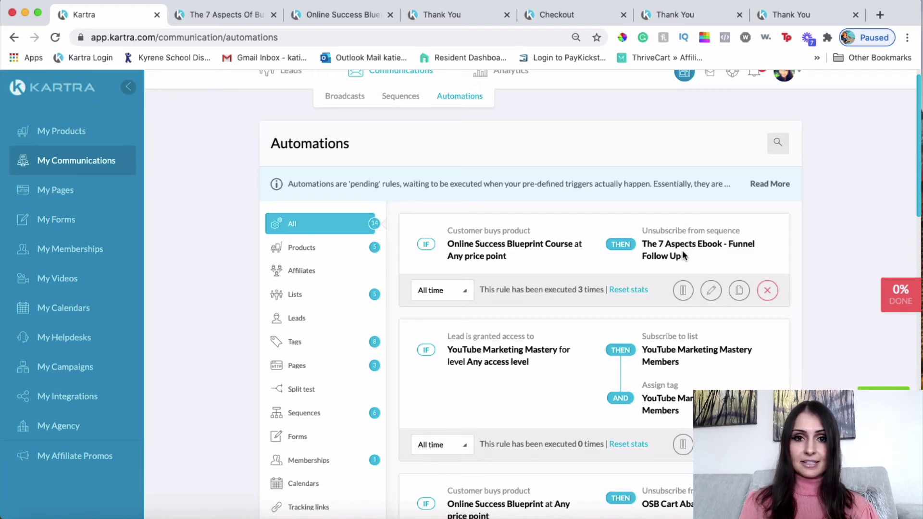
pyautogui.scroll(-1, 757, 239)
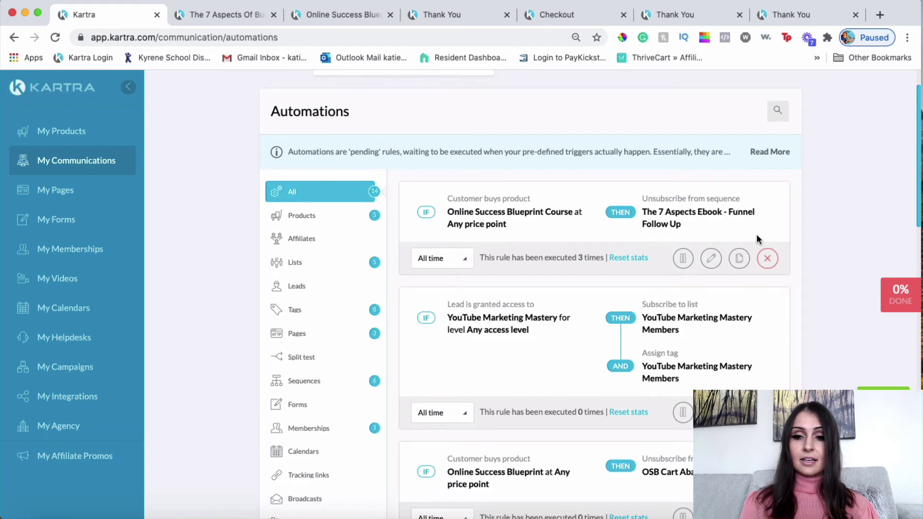
pyautogui.scroll(-5, 757, 239)
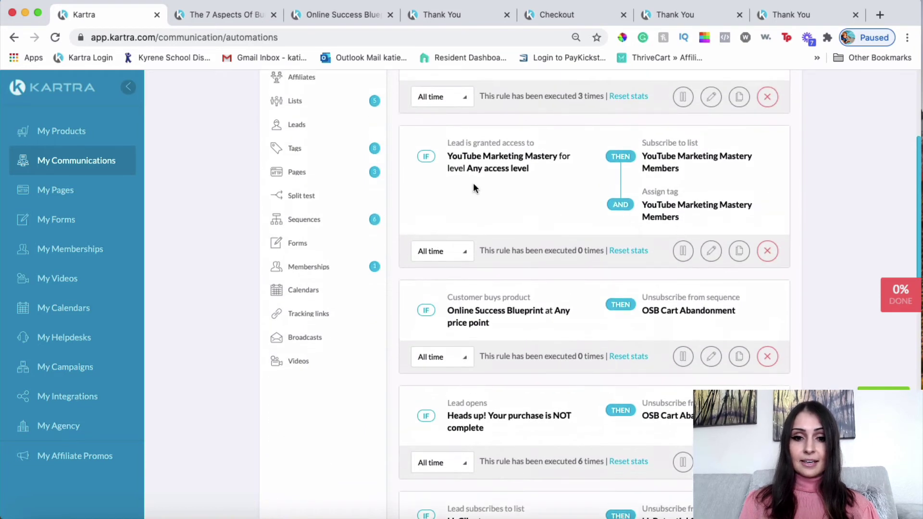
pyautogui.scroll(-1, 538, 248)
pyautogui.scroll(2, 538, 238)
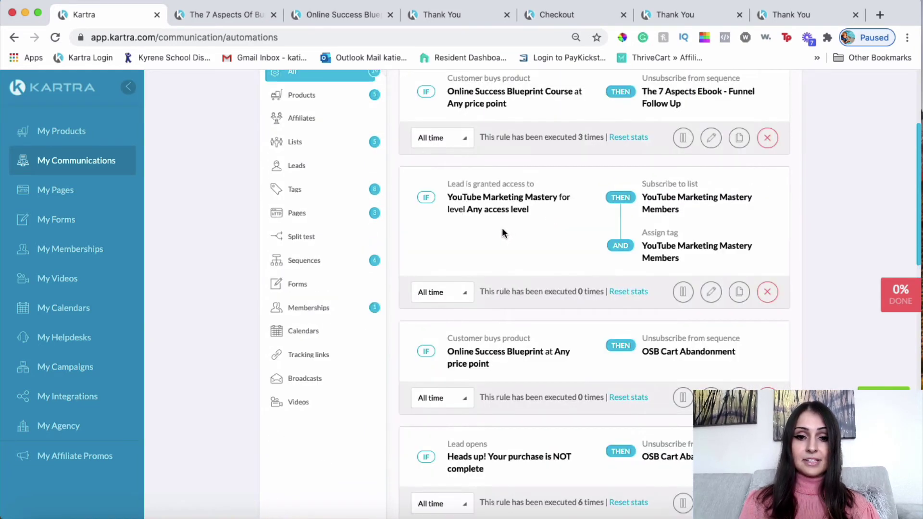
pyautogui.scroll(-1, 502, 232)
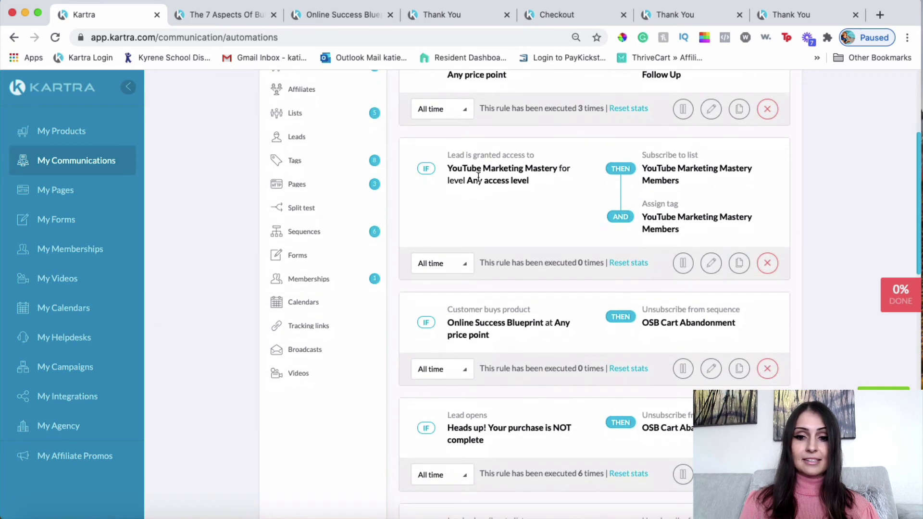
pyautogui.scroll(1, 478, 178)
pyautogui.scroll(-2, 478, 178)
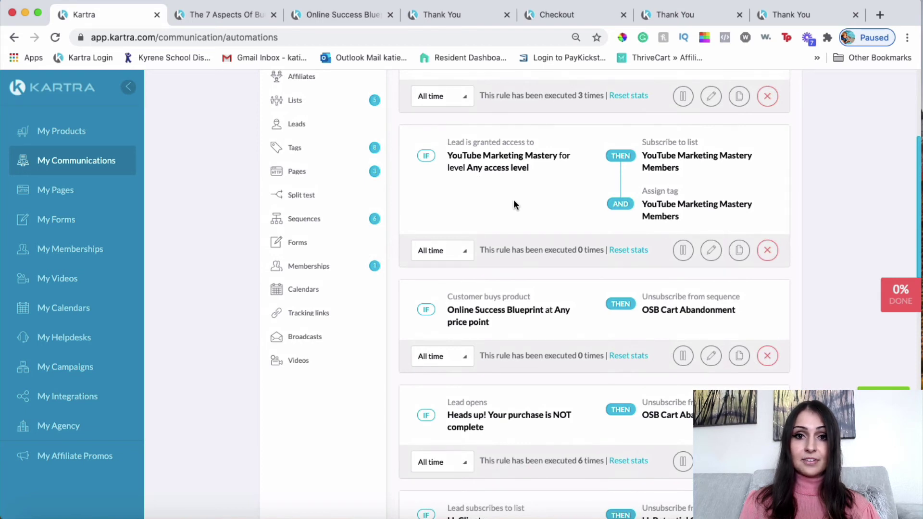
pyautogui.scroll(-2, 514, 204)
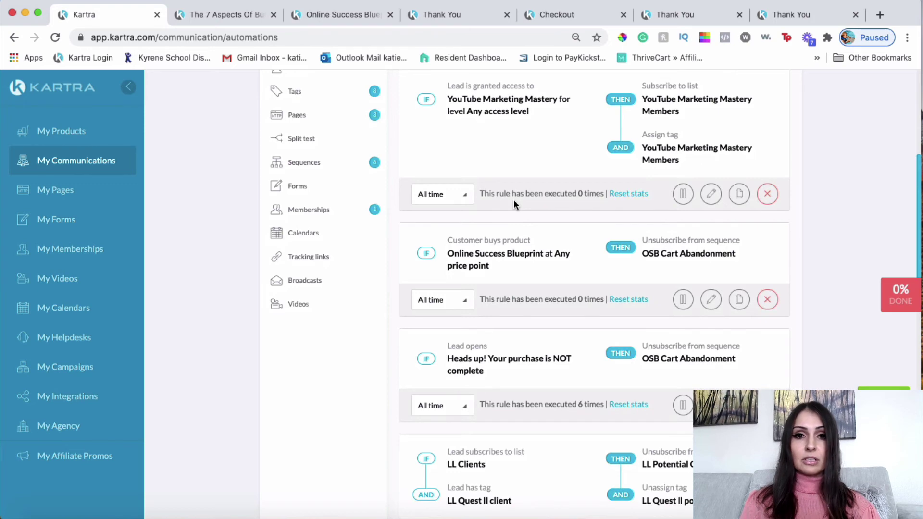
pyautogui.scroll(2, 514, 201)
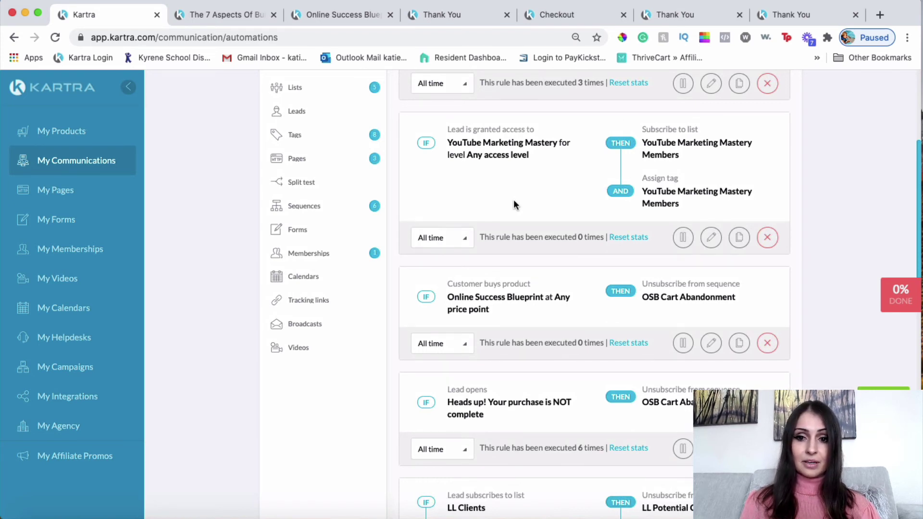
# Look through the OSB Cart Abandonment, LL Clients and page-visit automation rules, and return to the start of the list.
pyautogui.scroll(-5, 514, 200)
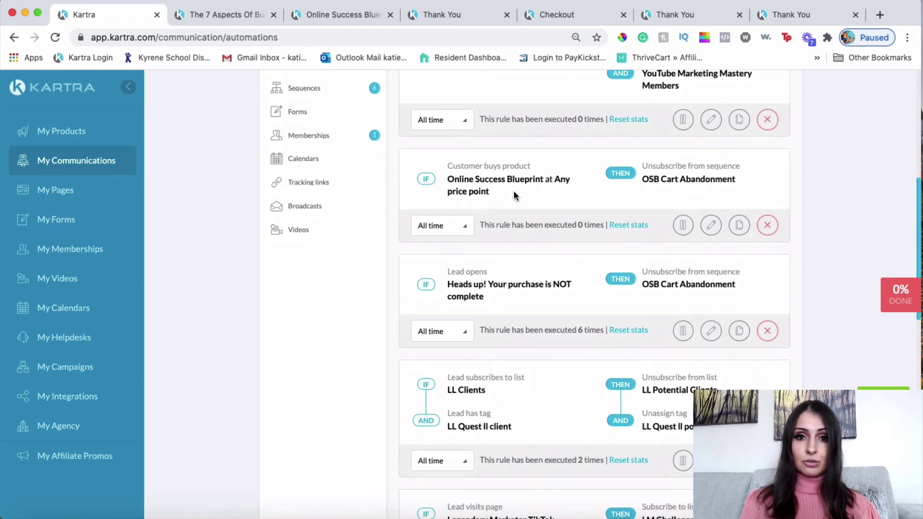
pyautogui.scroll(-3, 513, 194)
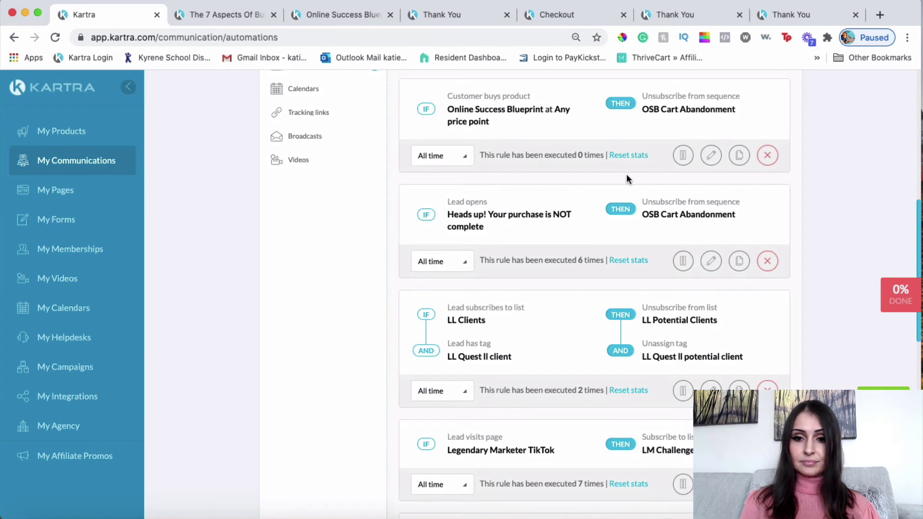
pyautogui.scroll(1, 627, 179)
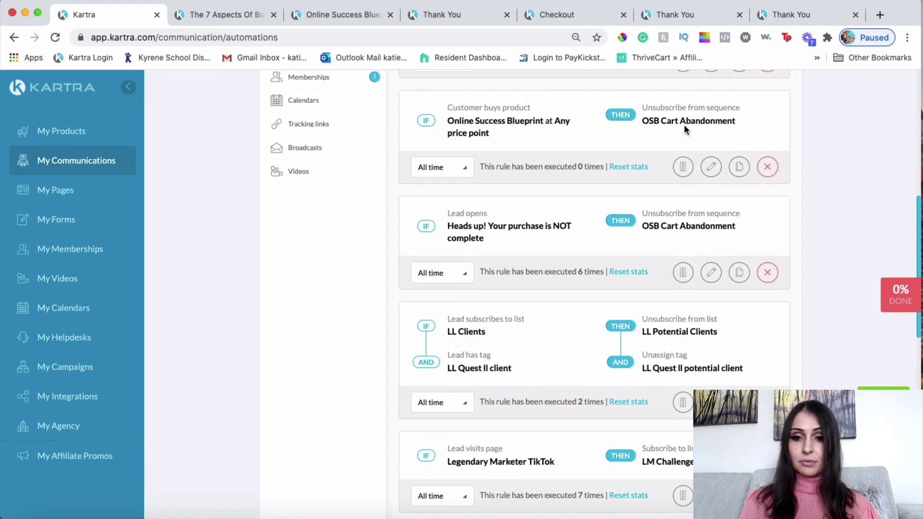
pyautogui.scroll(-3, 642, 189)
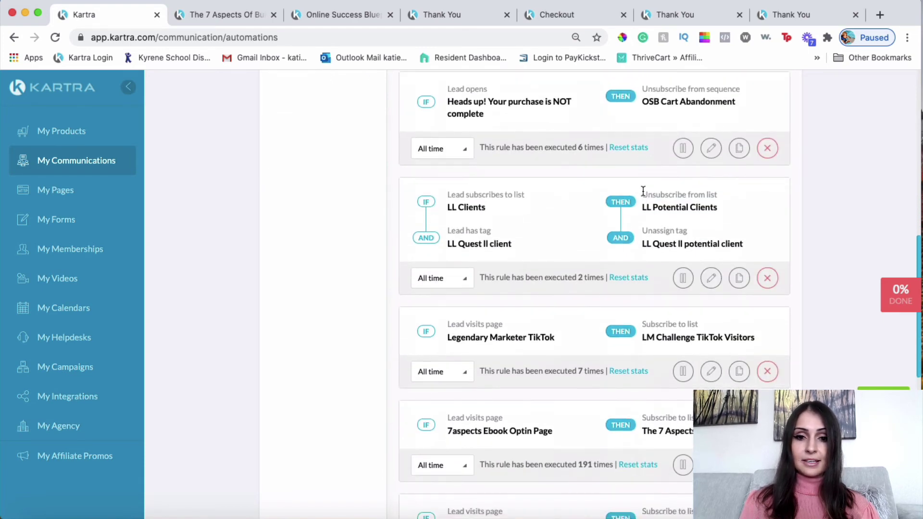
pyautogui.scroll(1, 529, 120)
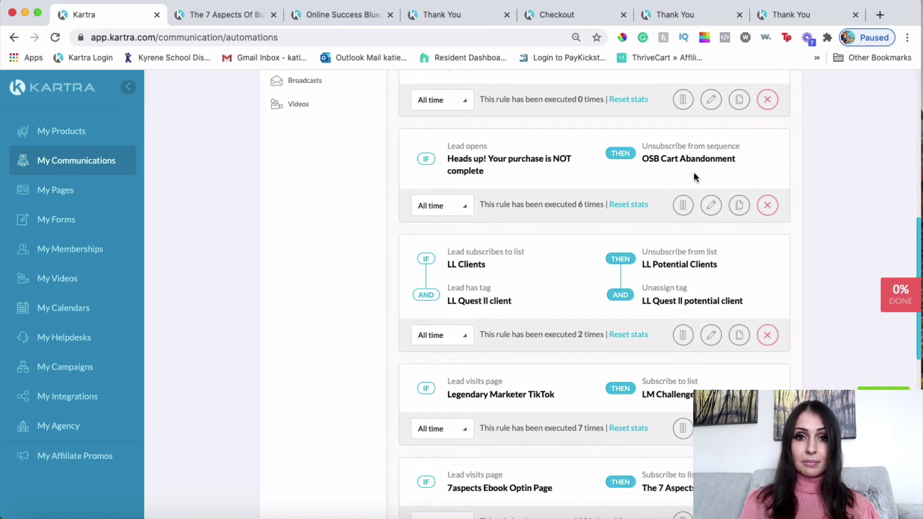
pyautogui.scroll(-1, 695, 173)
pyautogui.scroll(-2, 694, 172)
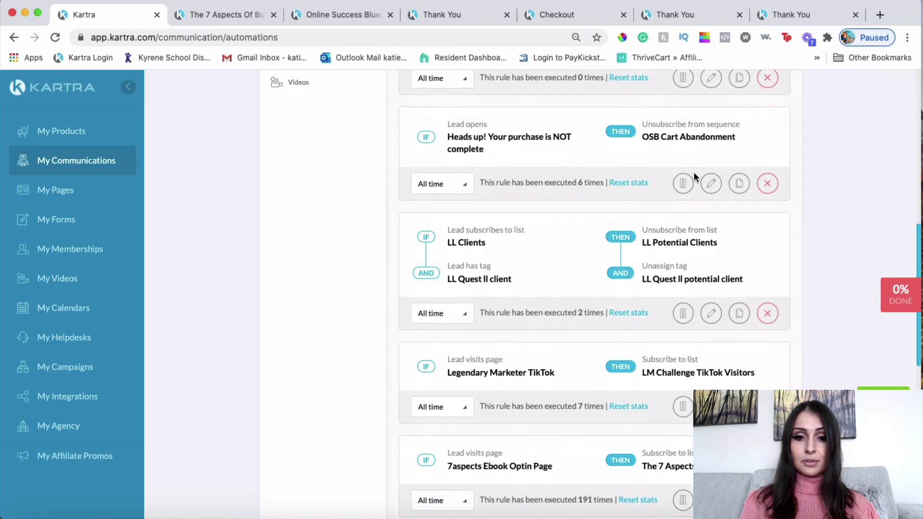
pyautogui.scroll(-3, 695, 174)
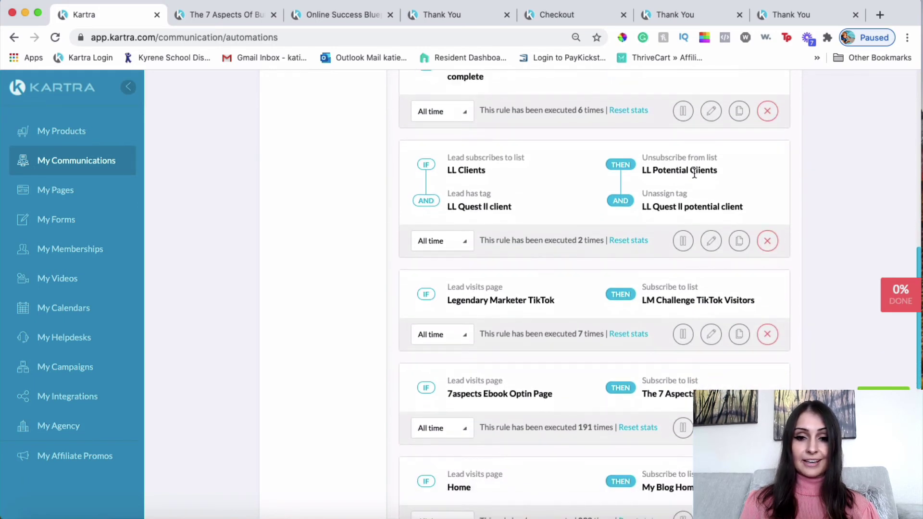
pyautogui.scroll(10, 478, 188)
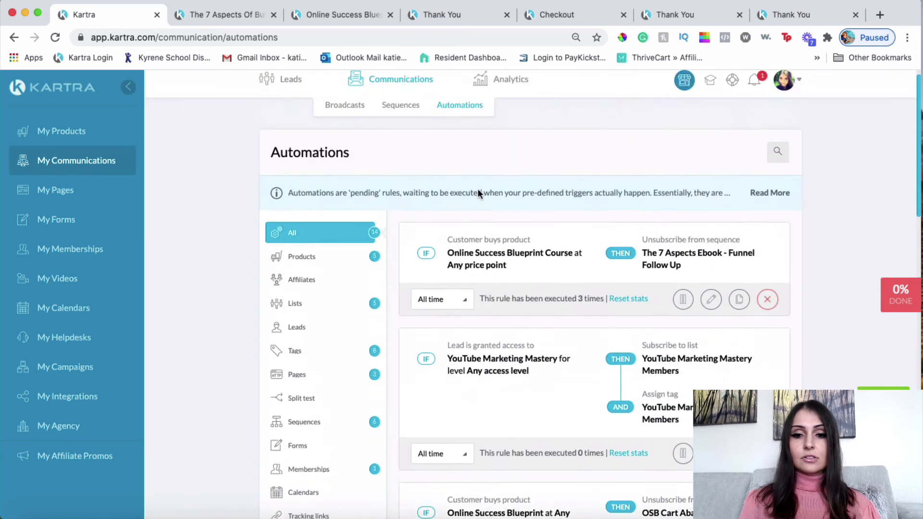